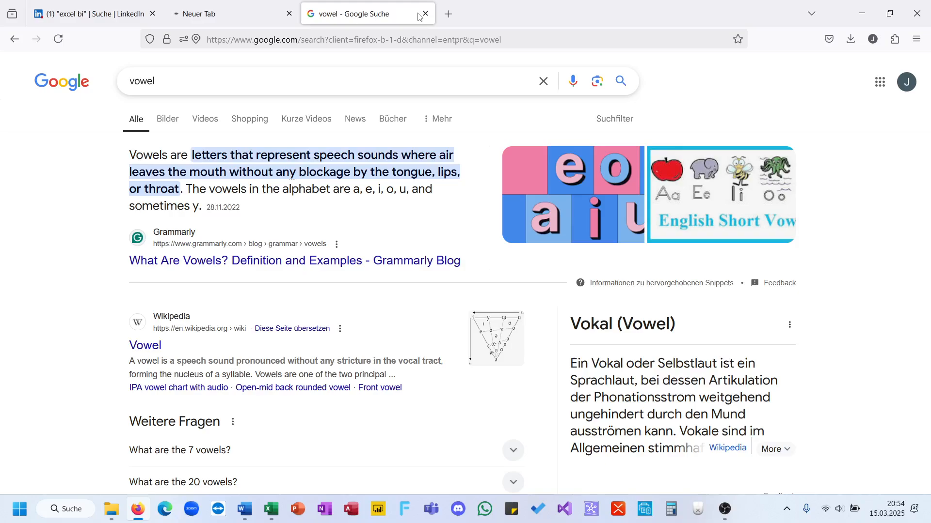
Step: Download a copy of the online workbook Excel_Challenge_667 - Pivot Problem and open it in desktop Excel
left_click(425, 14)
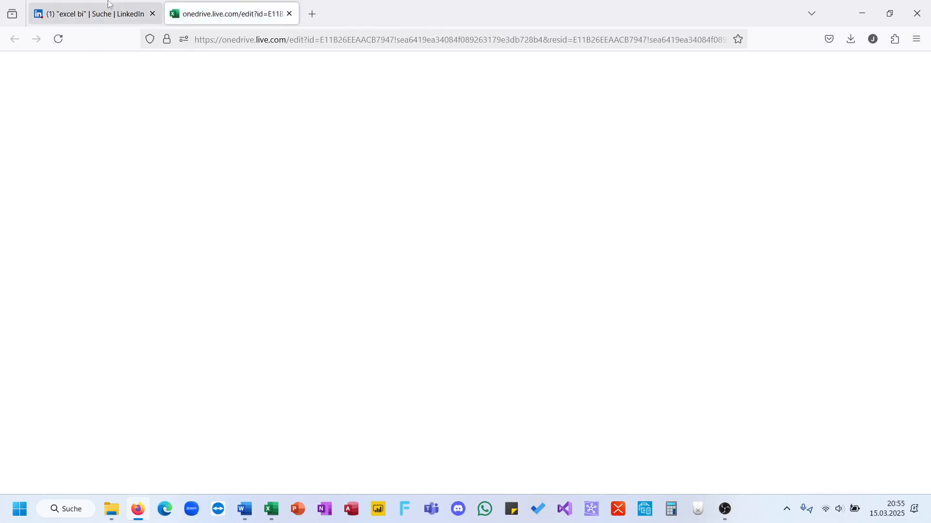
left_click(109, 4)
scroll(226, 336, "down", 3)
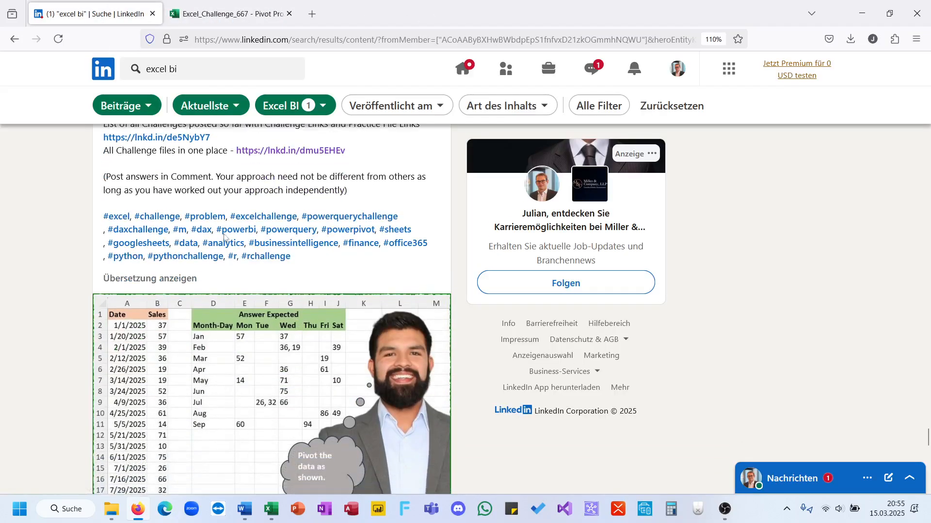
left_click(228, 14)
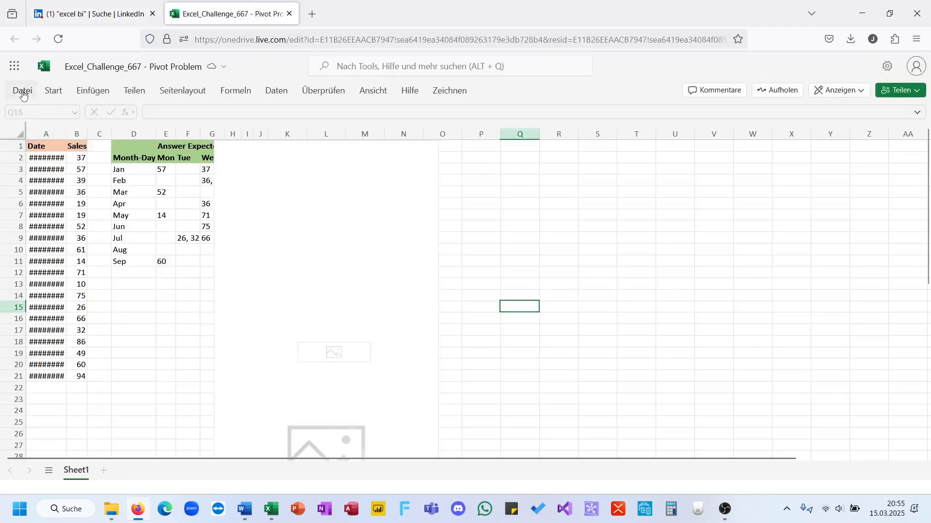
left_click(23, 91)
mouse_move(73, 178)
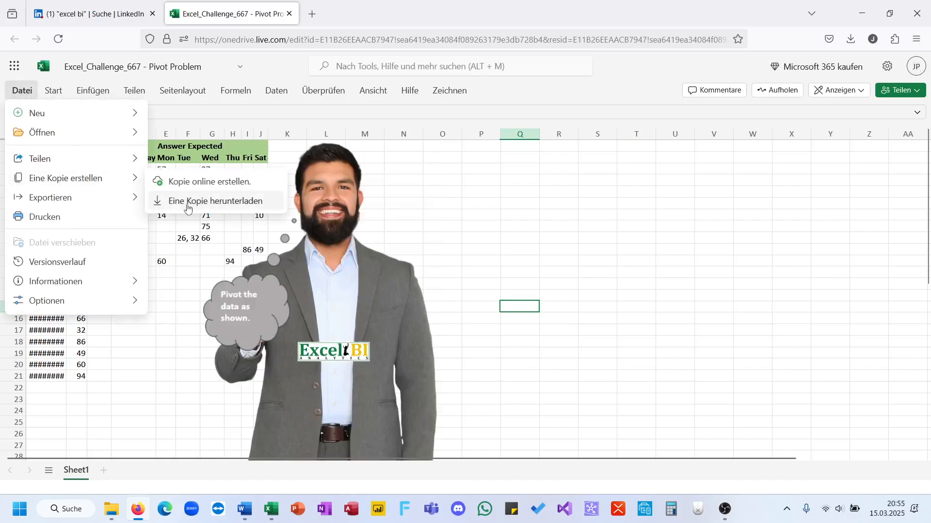
left_click(188, 206)
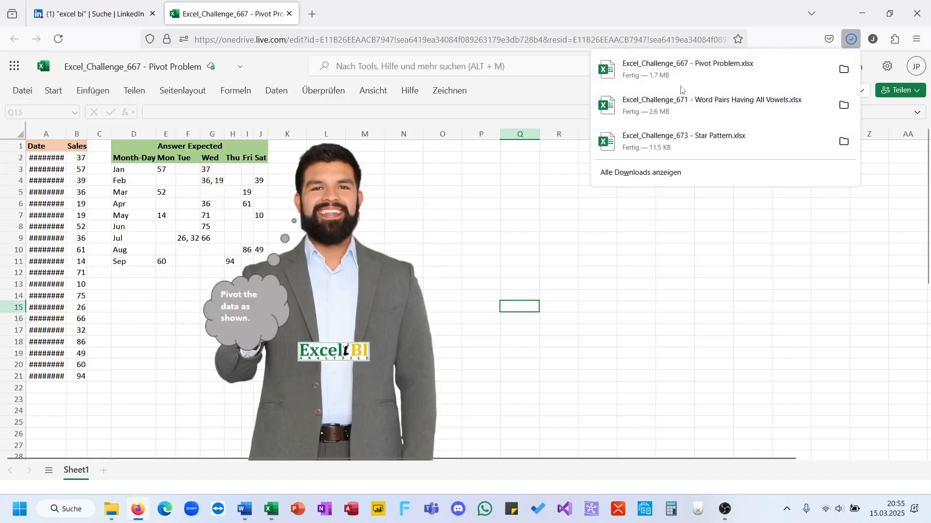
left_click(681, 100)
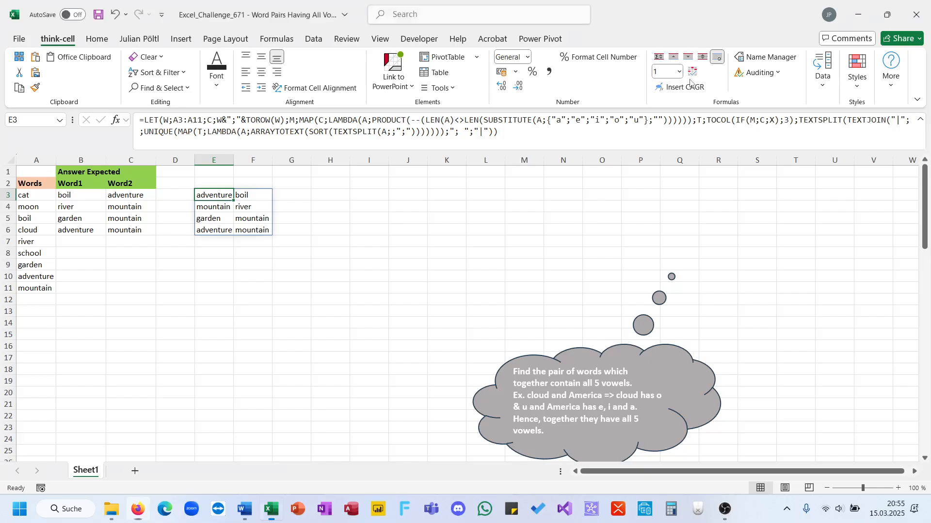
left_click(538, 231)
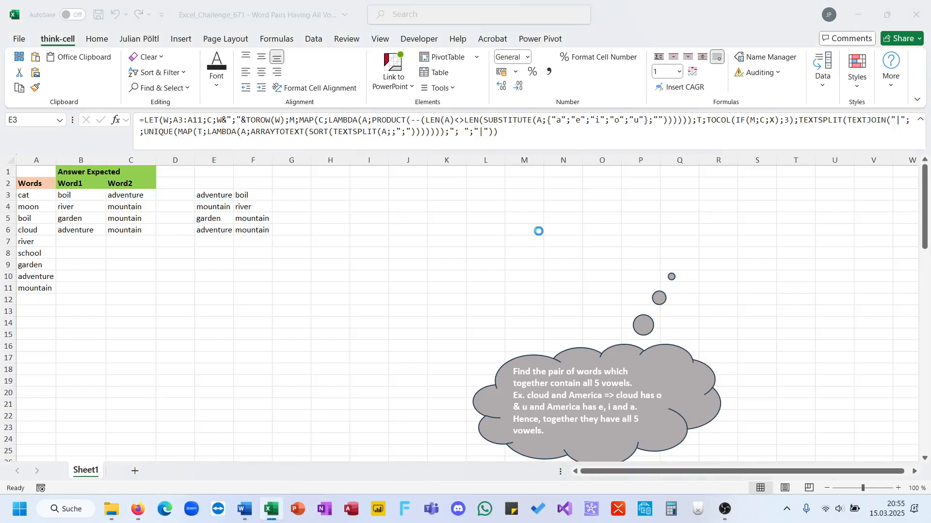
Step: Delete the man's picture, thought bubble and Excel BI logo from the sheet, and auto-fit column A's width
left_click(362, 251)
key("Delete")
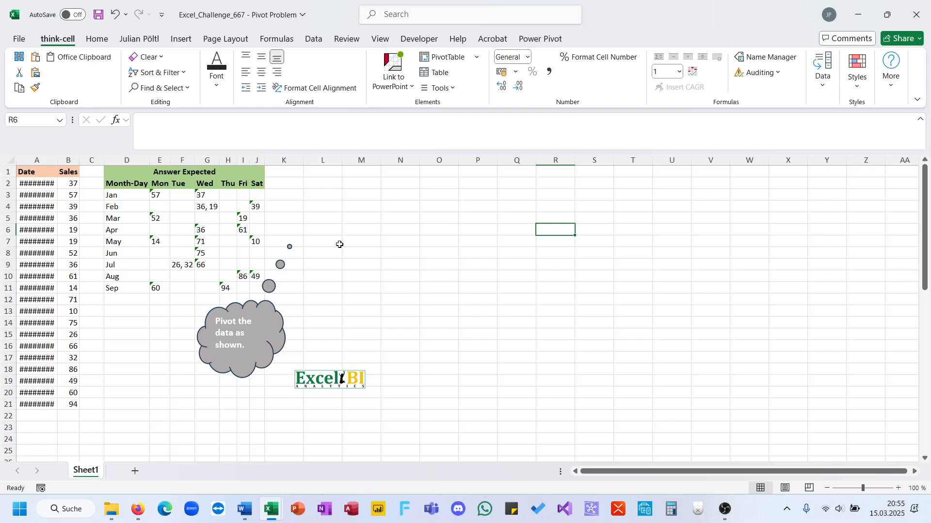
left_click(244, 218)
left_click(253, 338)
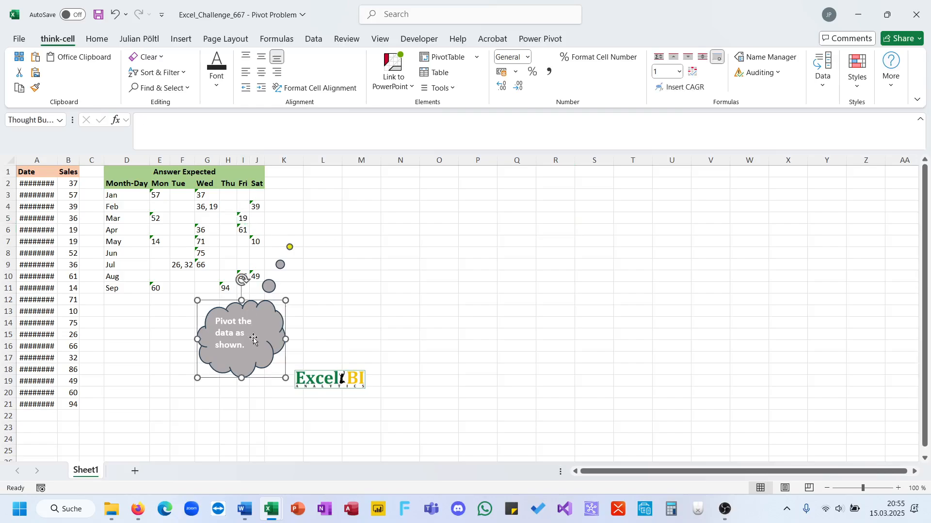
key("Delete")
left_click(313, 376)
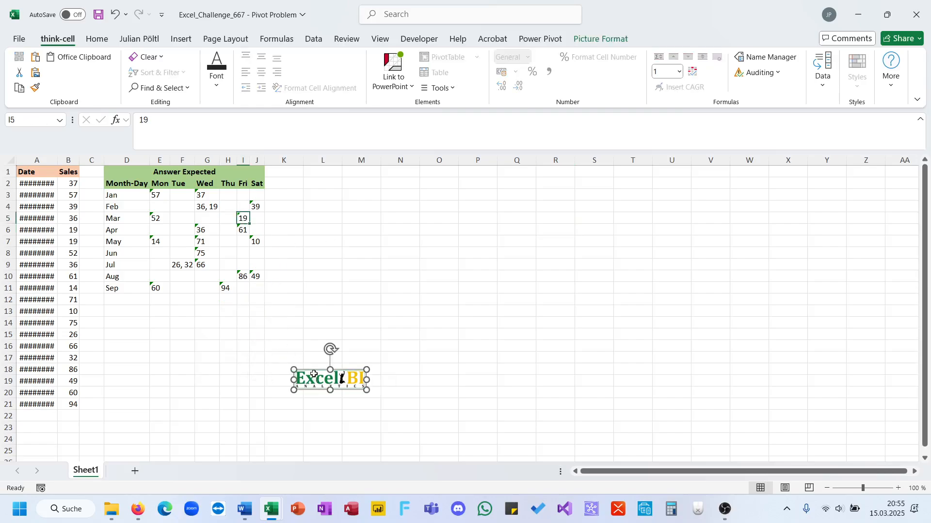
key("Delete")
double_click(57, 160)
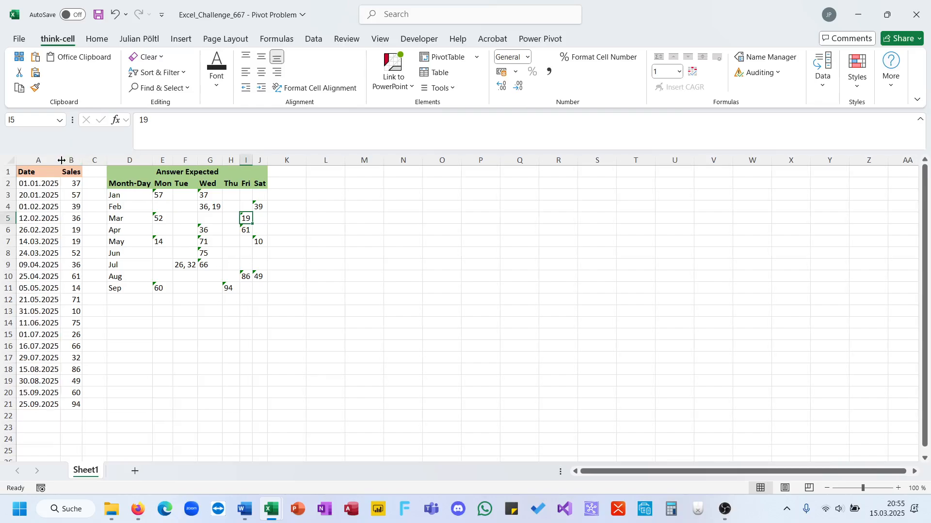
Step: Examine how the Sales values are arranged by month and weekday in the expected answer, especially the combined July Tuesday entry
left_click_drag(171, 196, 260, 290)
left_click(189, 269)
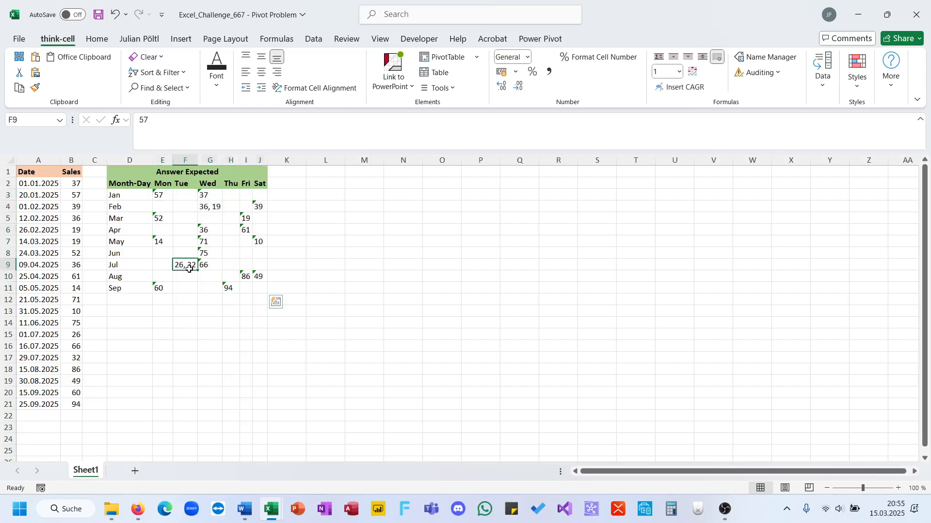
left_click(332, 196)
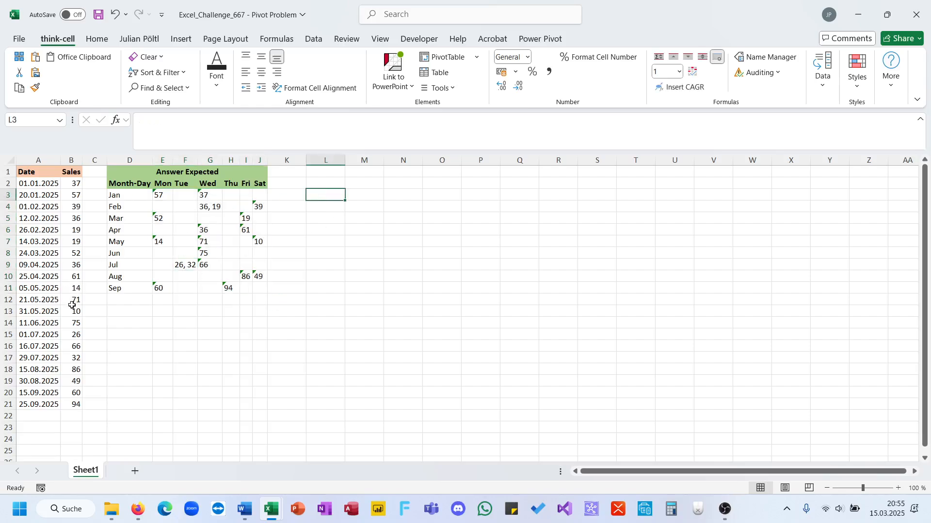
left_click(71, 370)
left_click_drag(72, 370, 76, 173)
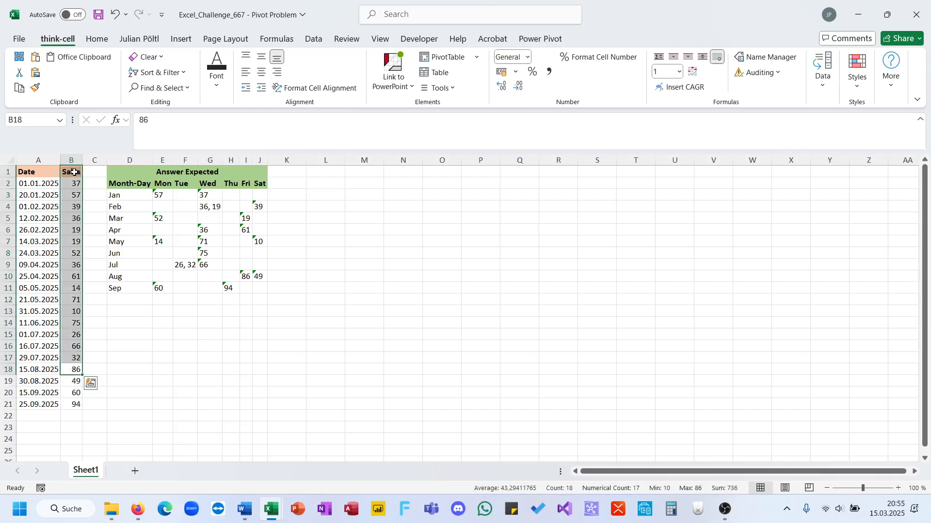
left_click(183, 267)
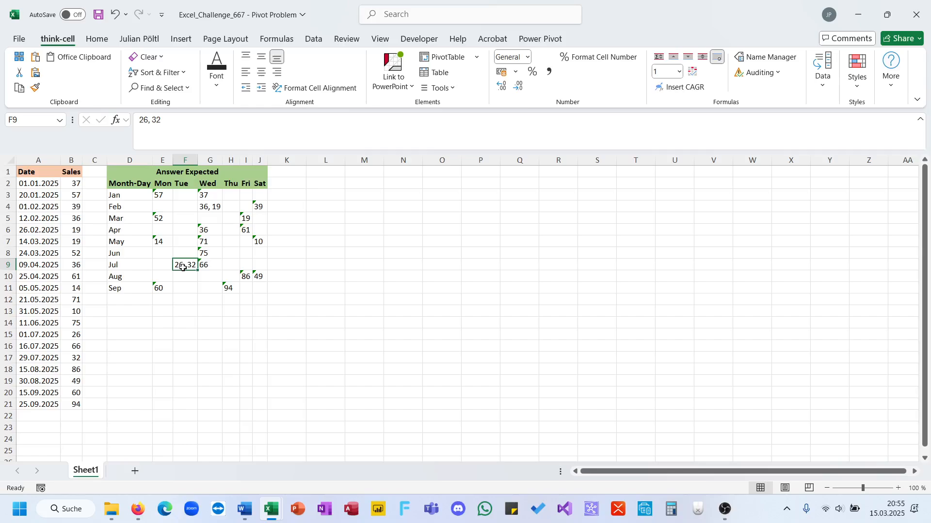
Step: Start a LET formula in L3 defining D as the dates A2:A21 and S as the sales B2:B21
left_click(332, 197)
type("=")
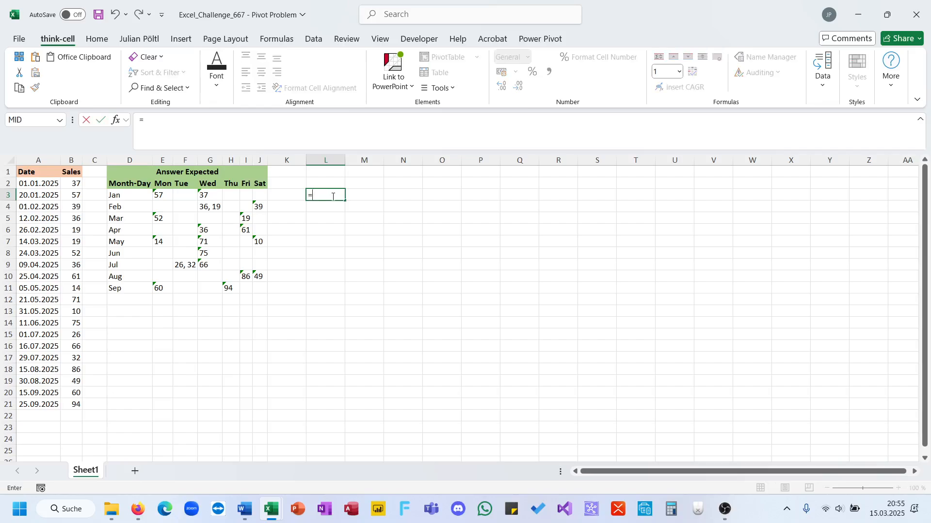
type("Let(D;")
left_click(32, 187)
key("ctrl+shift+Down")
type(";S;")
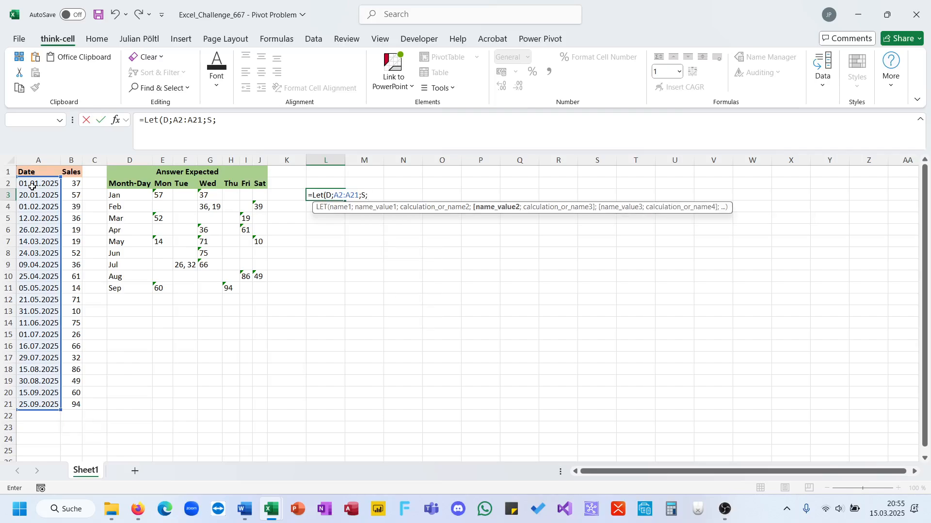
left_click(70, 188)
key("ctrl+shift+Down")
type(";")
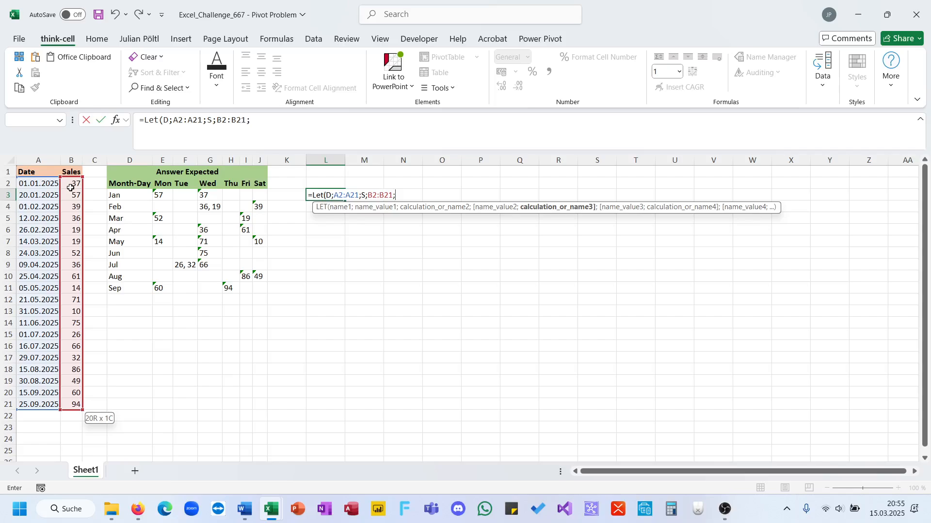
type("WD;Week")
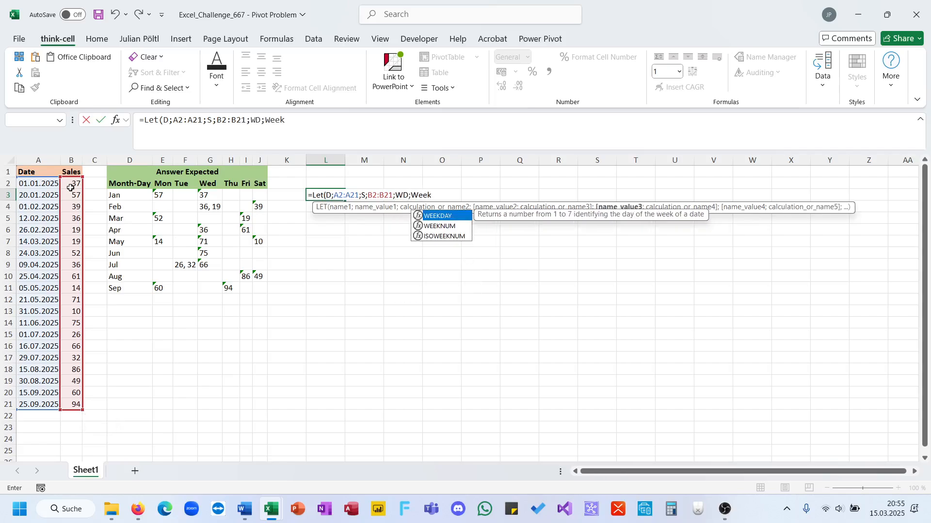
Step: Add the variable WD to the LET formula as WEEKDAY(D;2)
key("Tab")
type("D;")
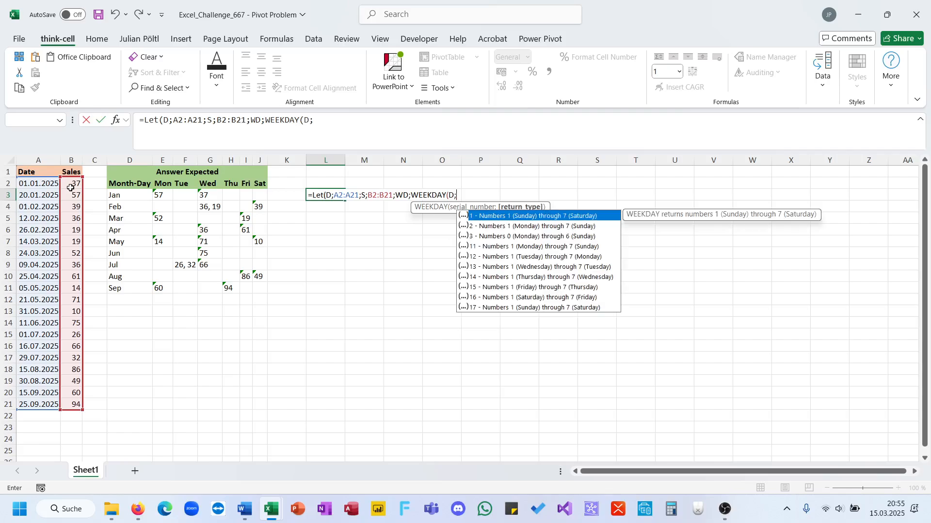
type("2);")
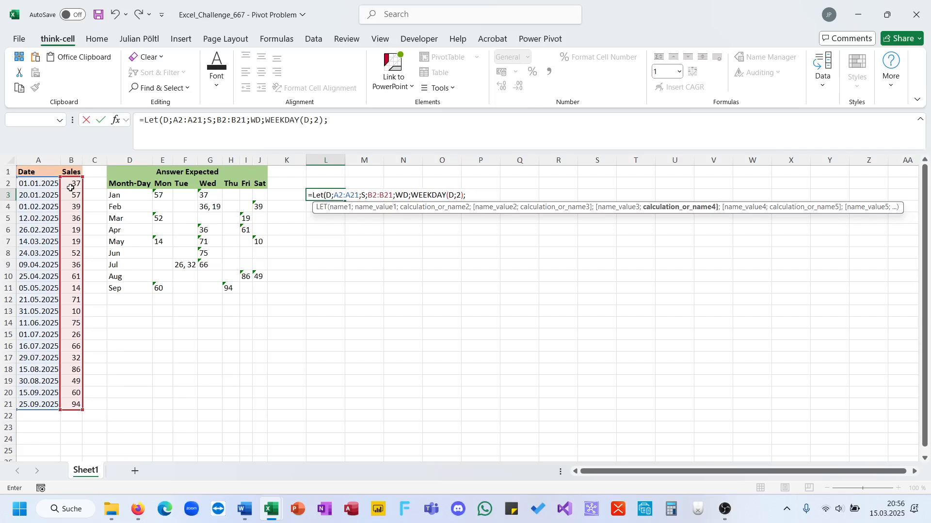
Step: Add the variable M to the LET formula, converting D to month abbreviations with TEXT and the format "MMM"
type("Mon")
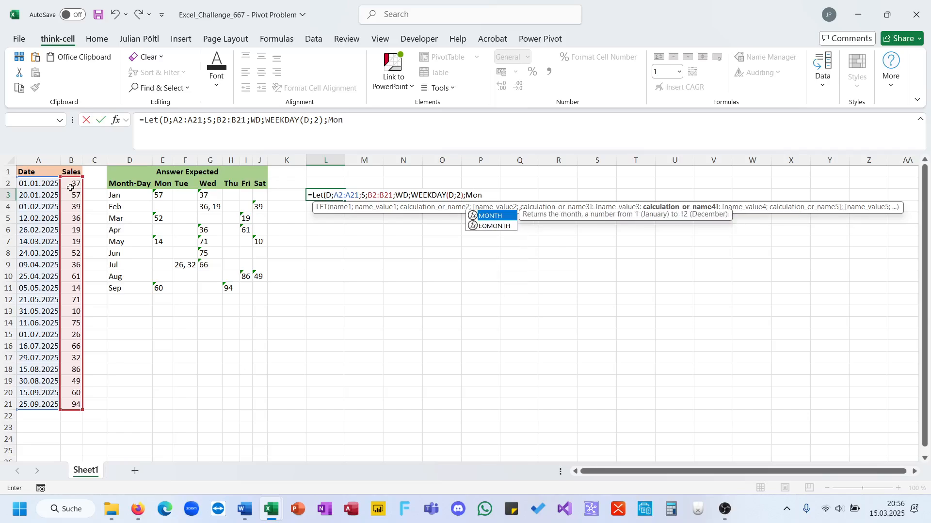
key("BackSpace")
key("BackSpace")
type("o")
key("BackSpace")
type(";TEXT(")
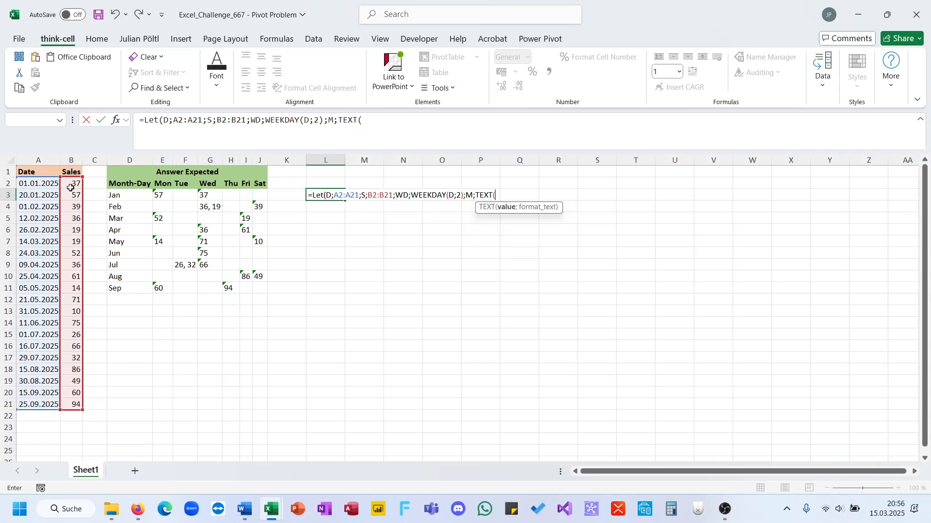
type("D;")
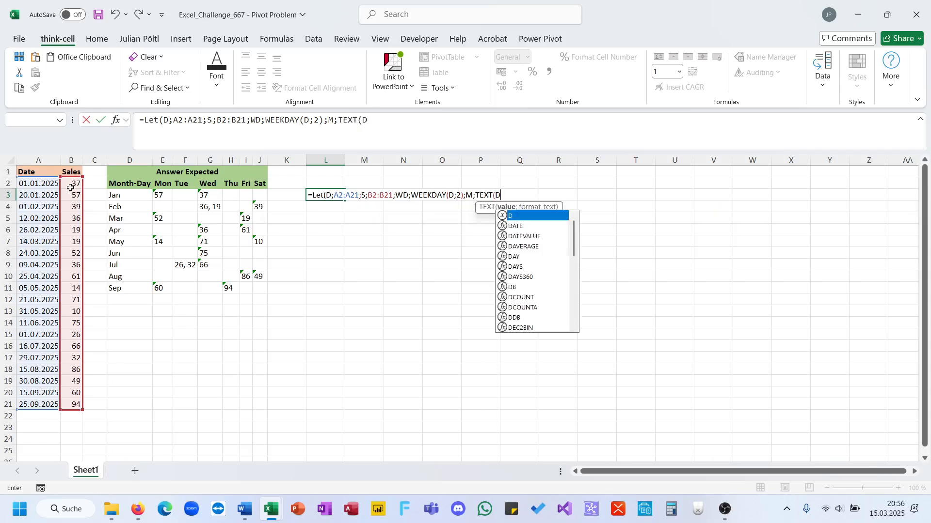
type("\"MMM\"")
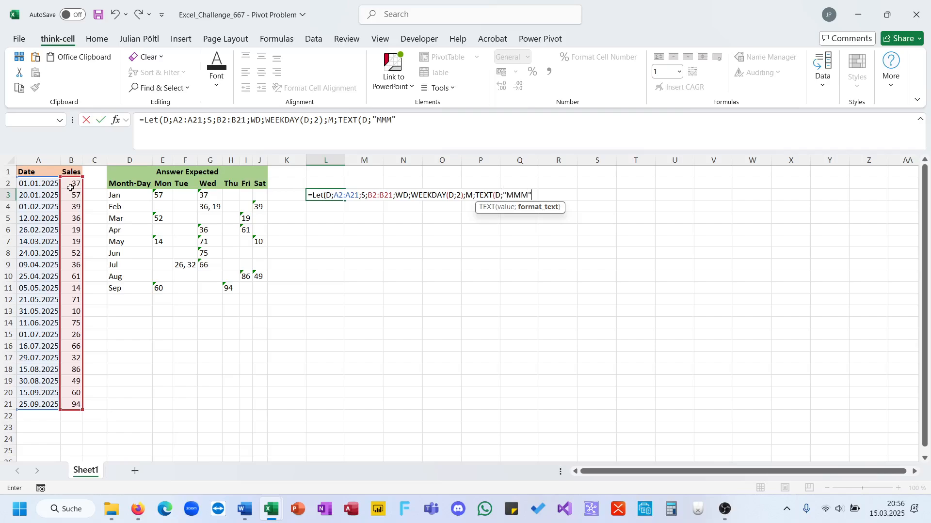
type("))")
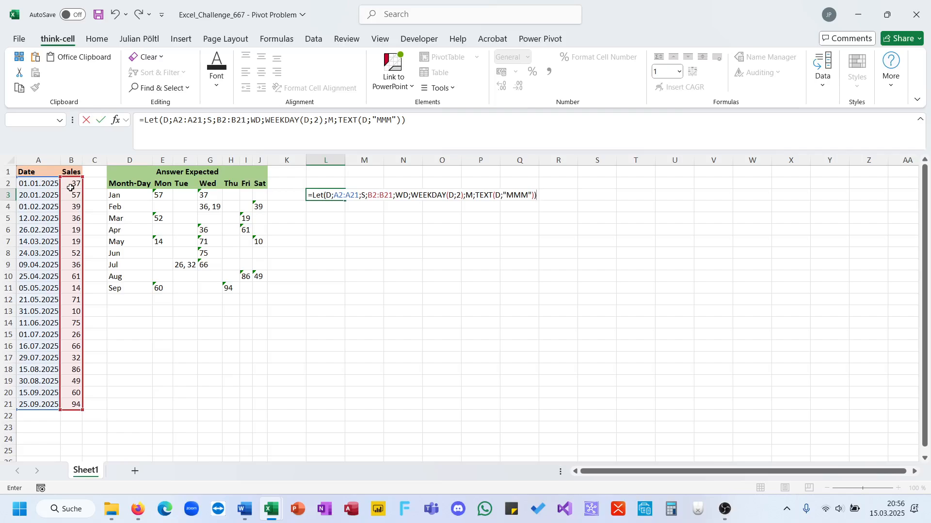
Step: Close the TEXT and LET functions with M as the output, enter the formula and check the spilled months
key("Left")
type(";M")
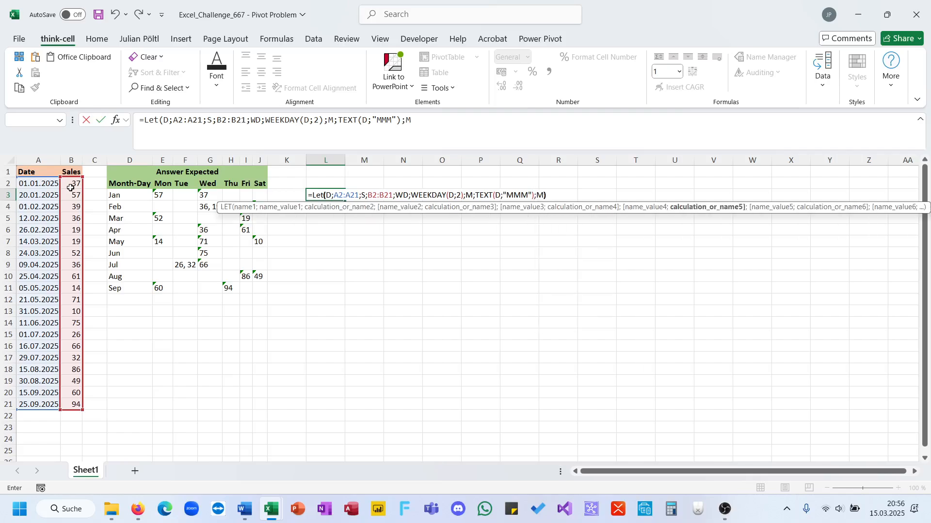
key("ctrl+Return")
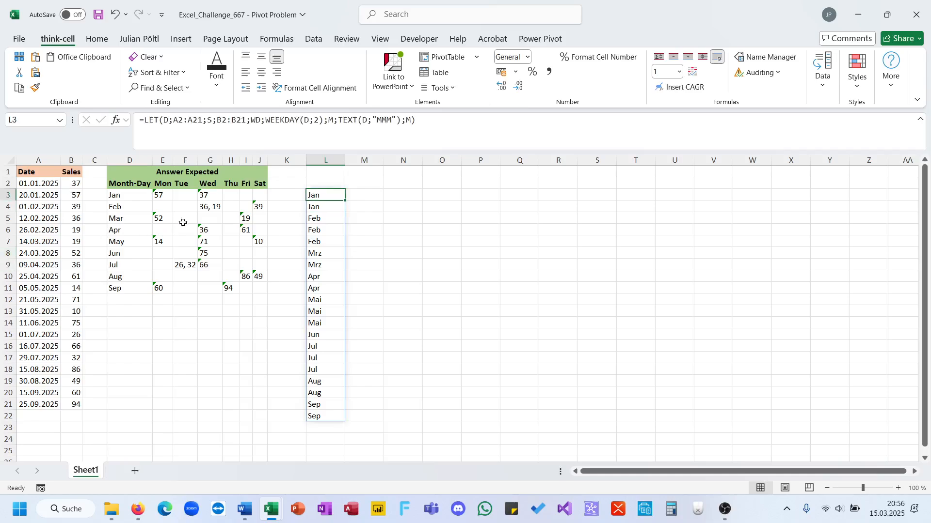
left_click(326, 304)
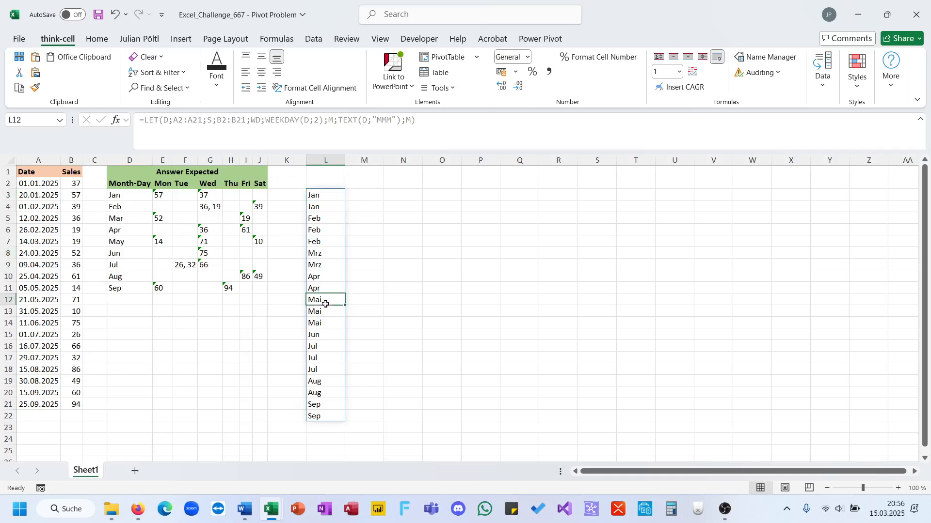
Step: Remove the M output from the LET formula in L3 and add the variable UM as UNIQUE(M)
left_click(315, 194)
left_click(434, 126)
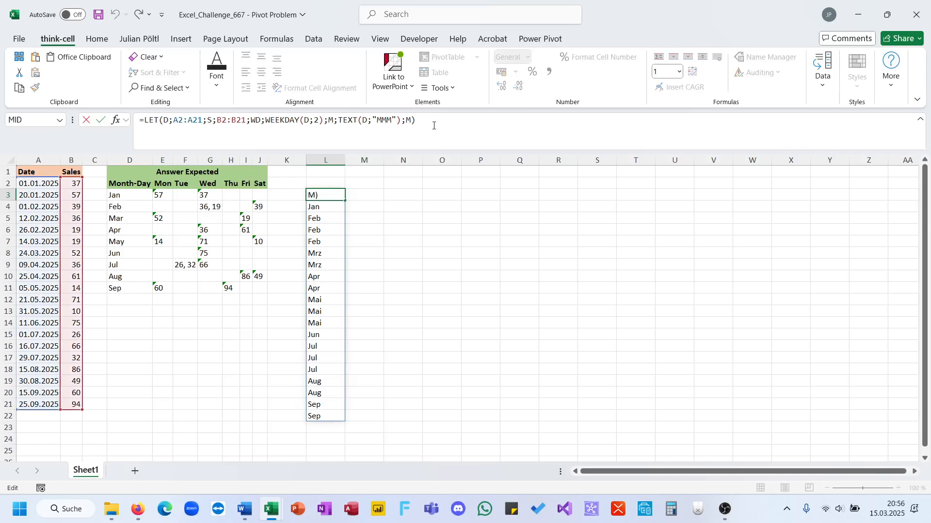
key("BackSpace")
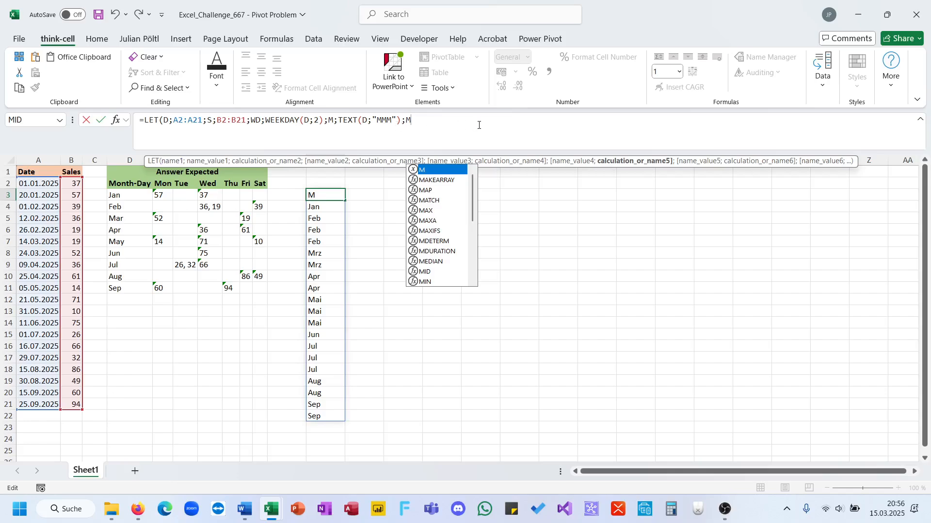
key("BackSpace")
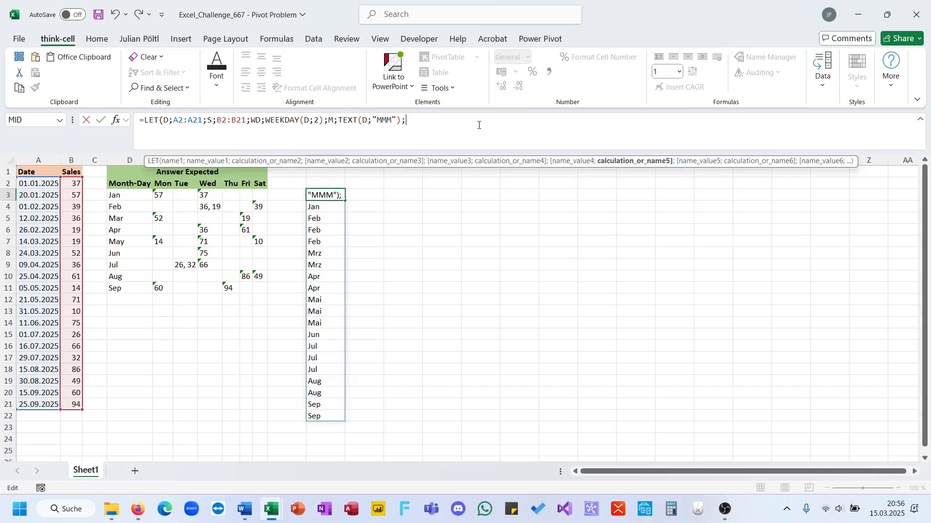
type("UM;")
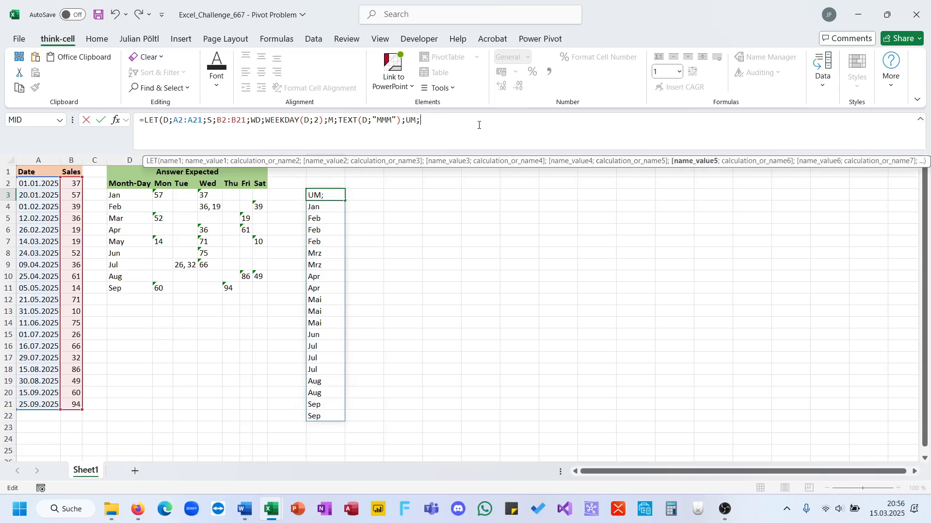
type("U")
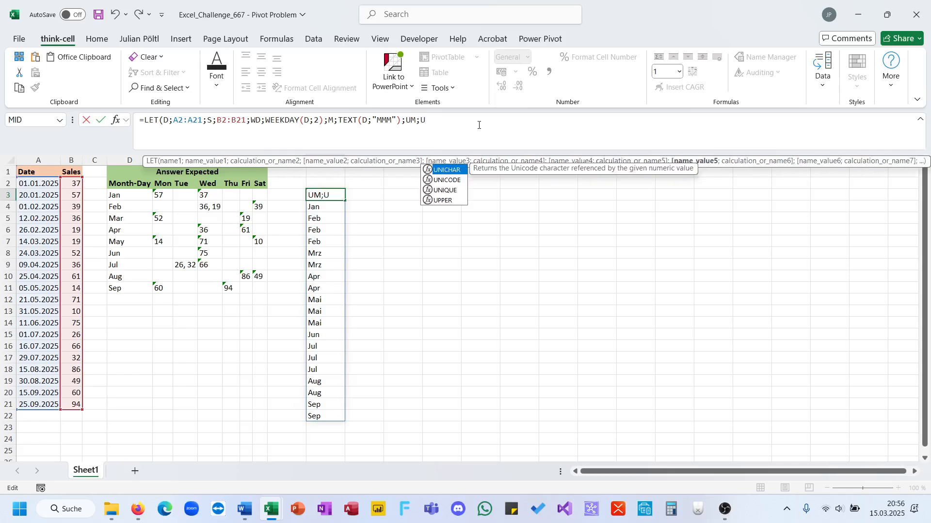
type("n")
key("Down")
key("Down")
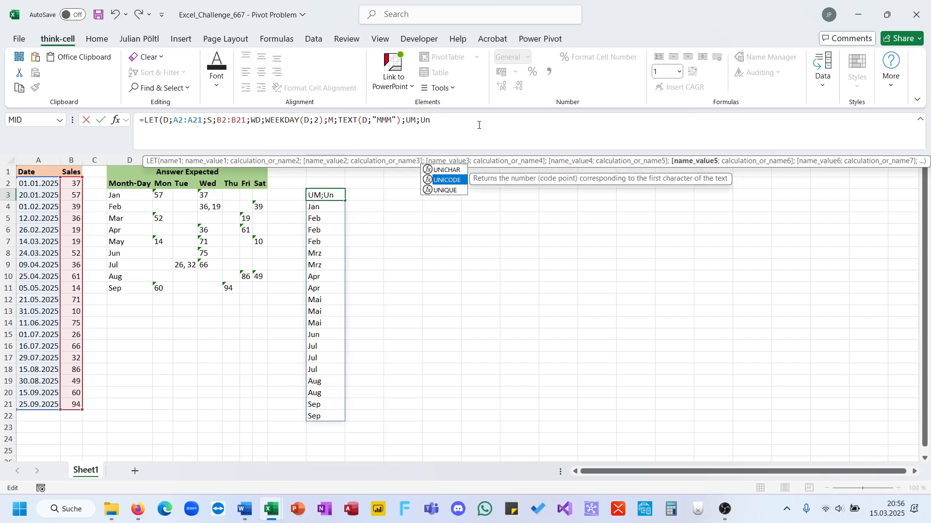
key("Tab")
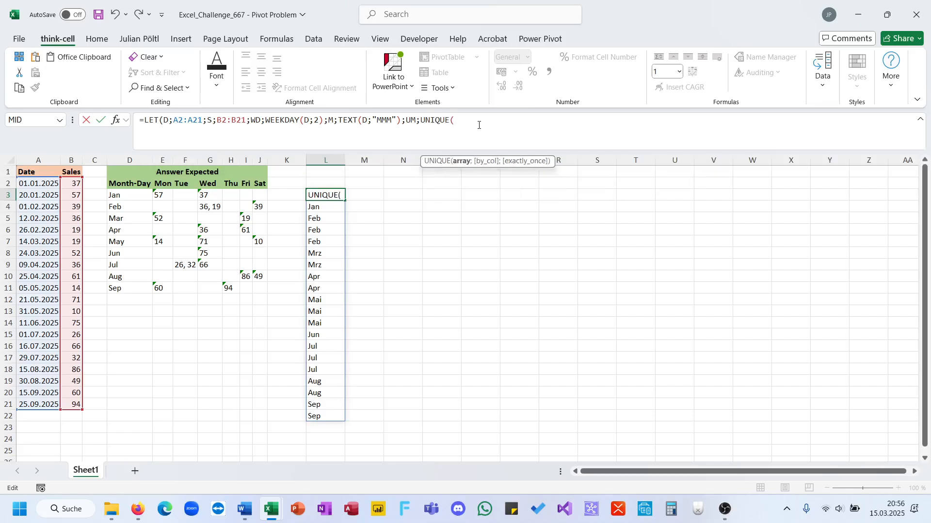
type("M);UWD;Un")
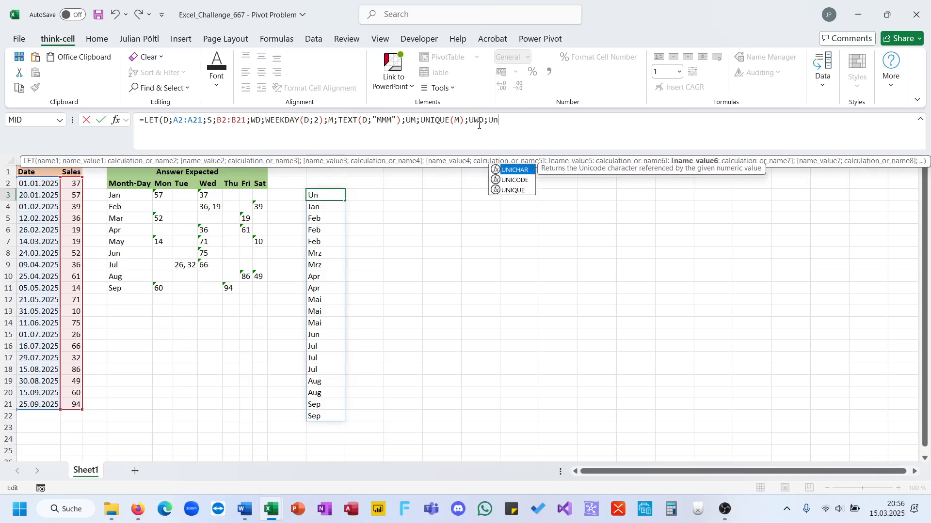
Step: Add the variable UWD to the LET formula as UNIQUE(WD)
key("Down")
key("Down")
key("Tab")
type("WD")
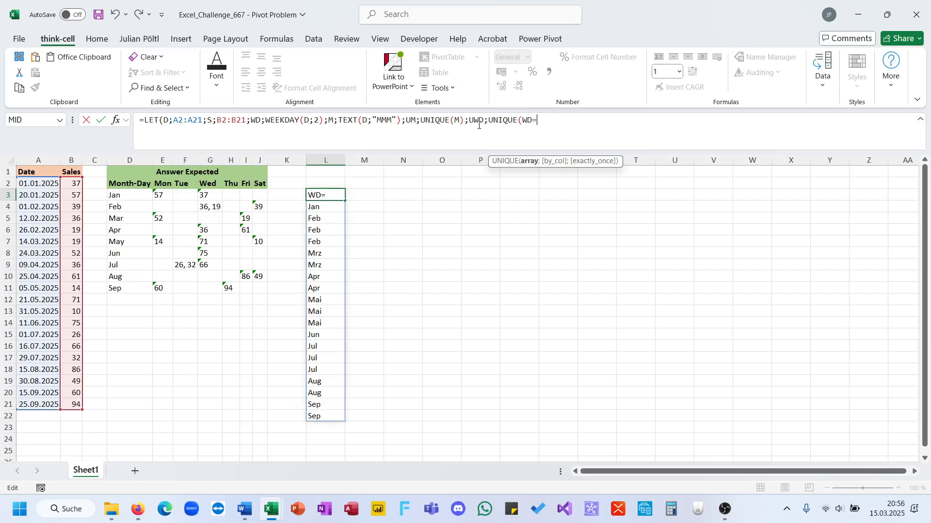
type(");")
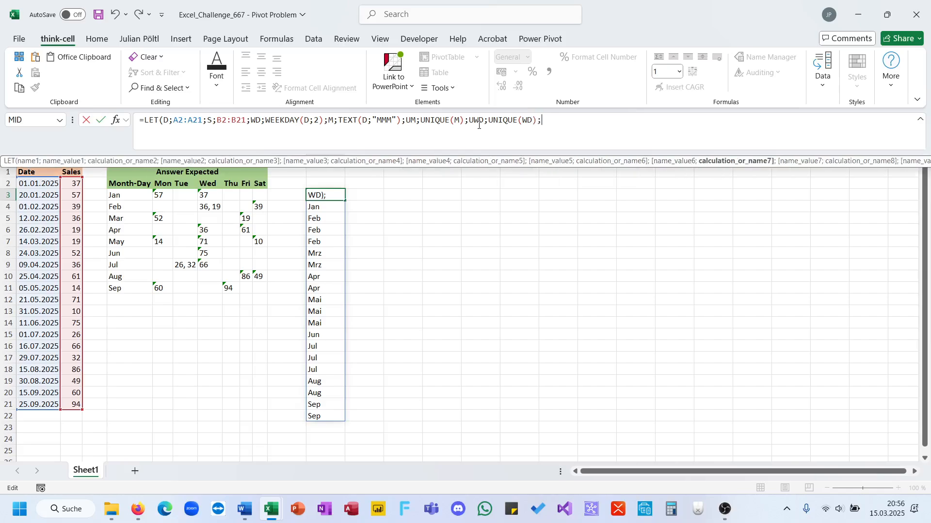
type("Map(")
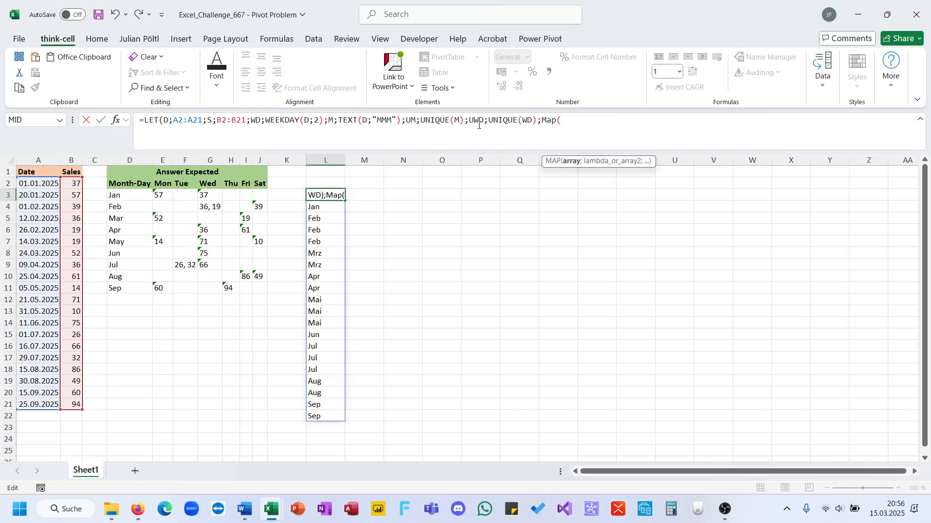
Step: Try to start a MAP function as the LET output, with TOROW(UWD)&U as the beginning of its array argument
type("Tor")
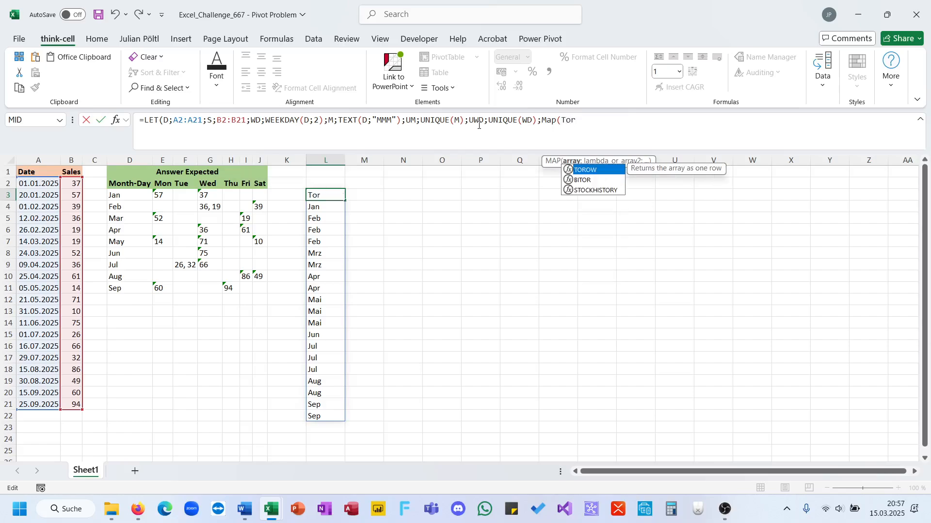
key("Down")
key("Tab")
key("BackSpace")
key("BackSpace")
key("BackSpace")
key("BackSpace")
key("BackSpace")
key("BackSpace")
type("ro")
key("BackSpace")
key("BackSpace")
type("to")
key("Down")
key("Down")
key("Tab")
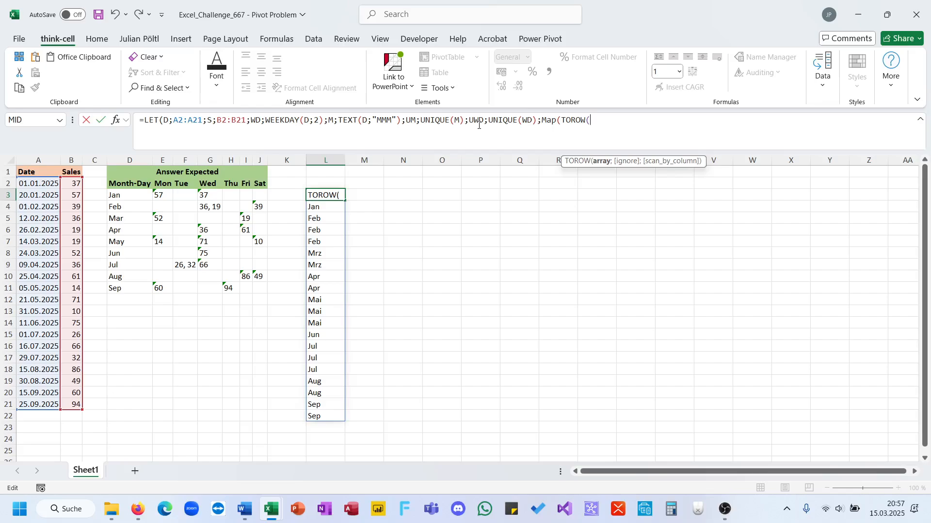
type("WD)")
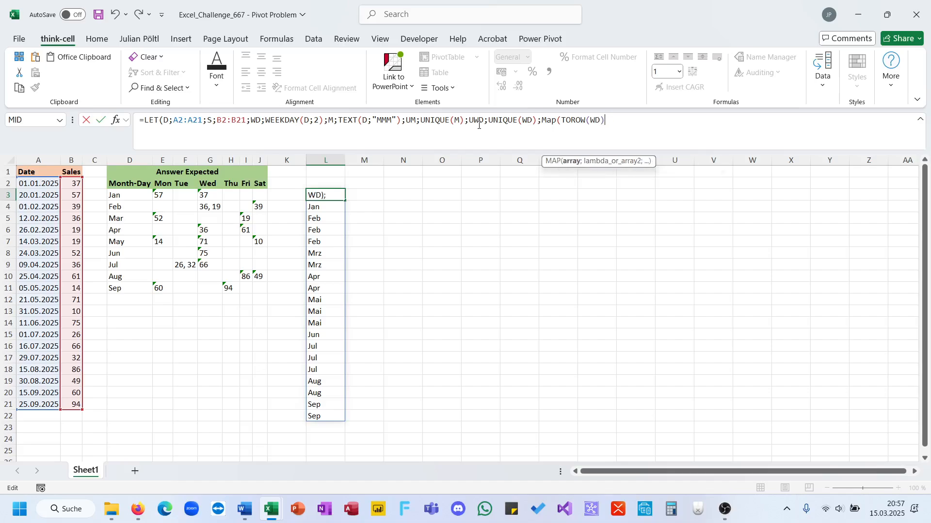
type("&U")
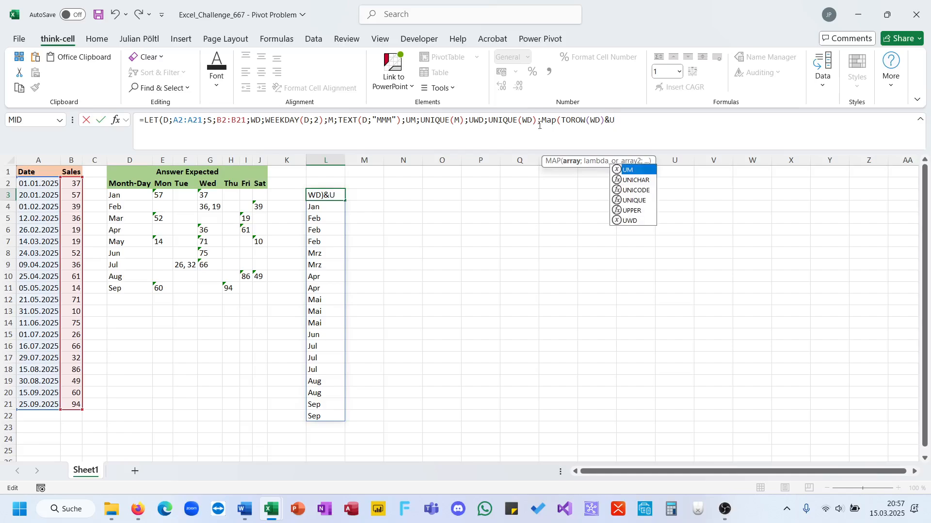
left_click(590, 121)
type("U")
left_click(659, 126)
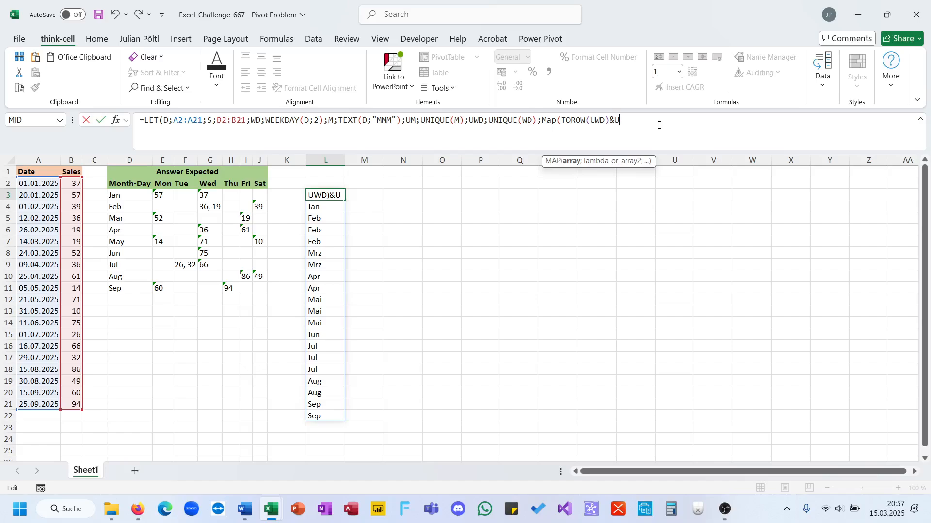
Step: Wrap WD in SORT inside the UWD definition so it reads UNIQUE(SORT(WD))
left_click(265, 126)
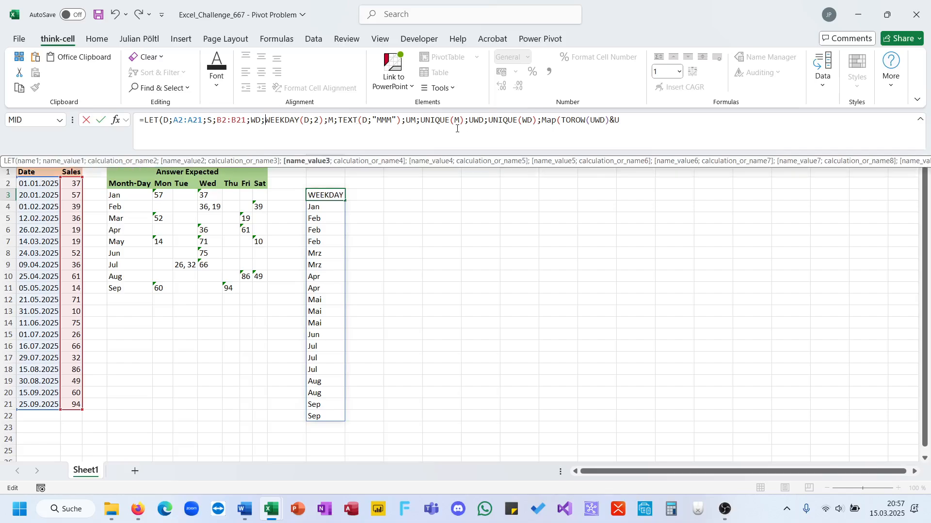
left_click(521, 124)
type("SORT(")
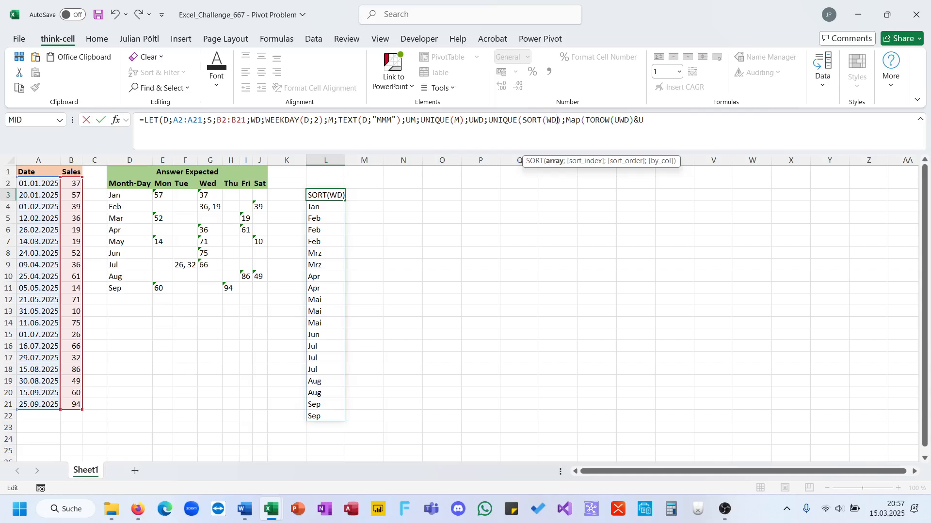
type(")")
Step: Replace the unfinished MAP expression with UWD as the LET output, close the formula and enter it
left_click(689, 126)
left_click_drag(690, 126, 572, 125)
type("UWD)")
key("ctrl+Return")
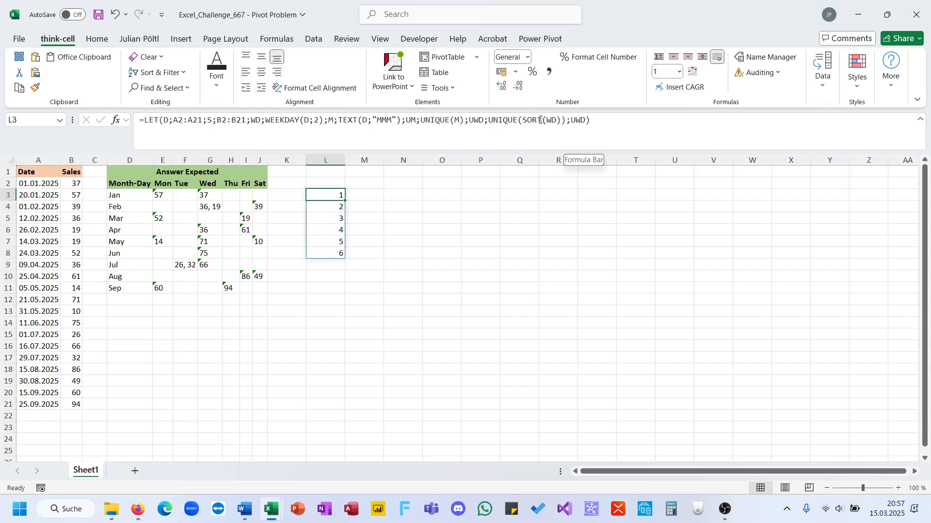
left_click(488, 122)
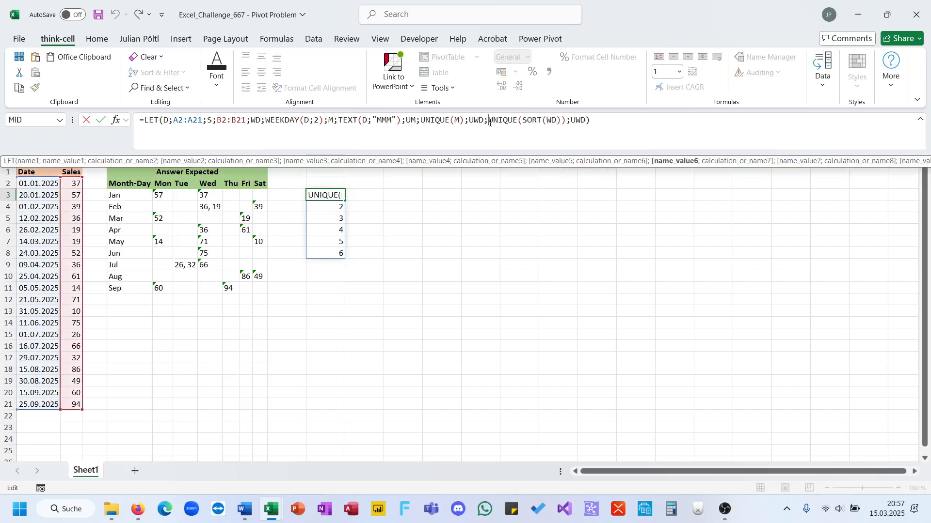
type("Text")
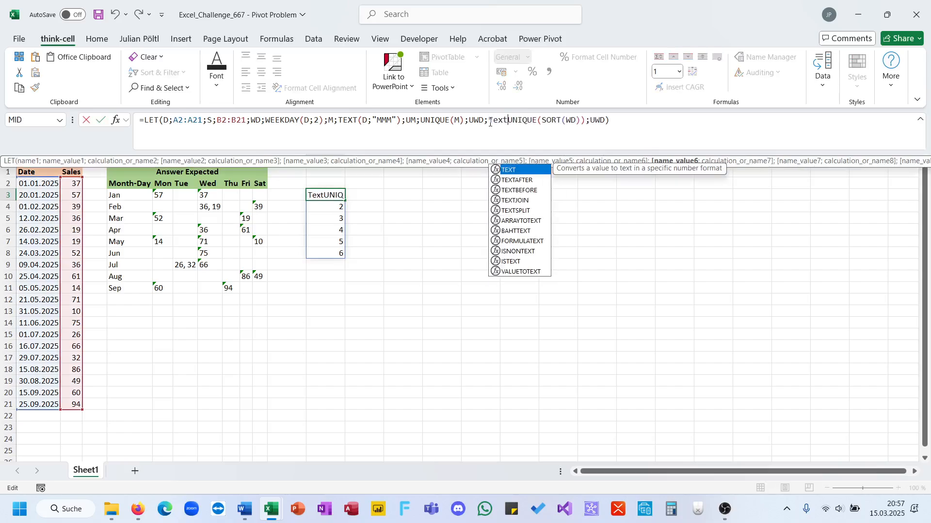
type("(")
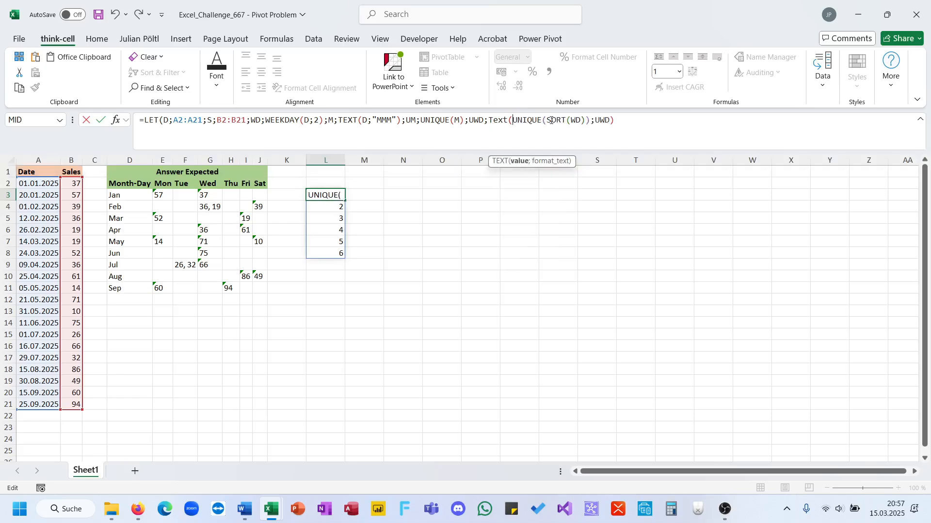
left_click(586, 124)
type(");\";")
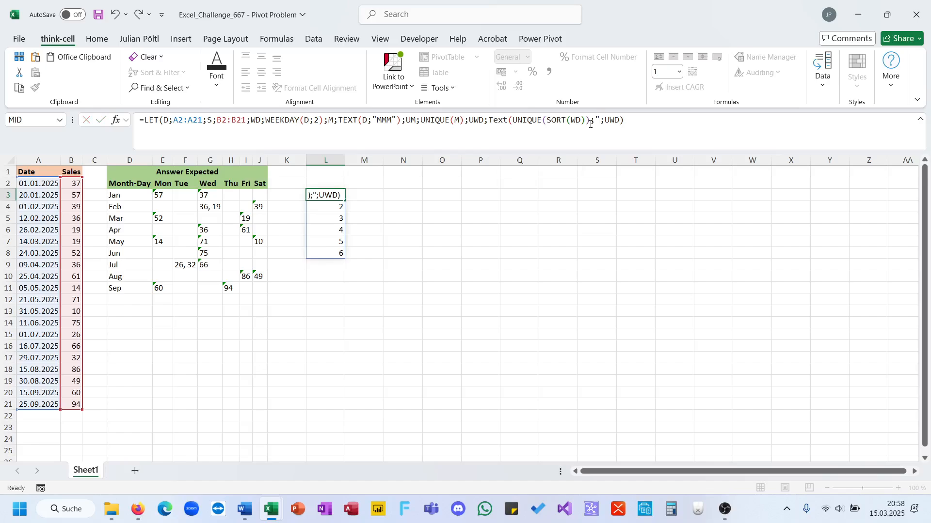
key("Escape")
Step: Switch to Firefox and search the web in a new tab for "text format setting weekdays excel"
left_click(132, 510)
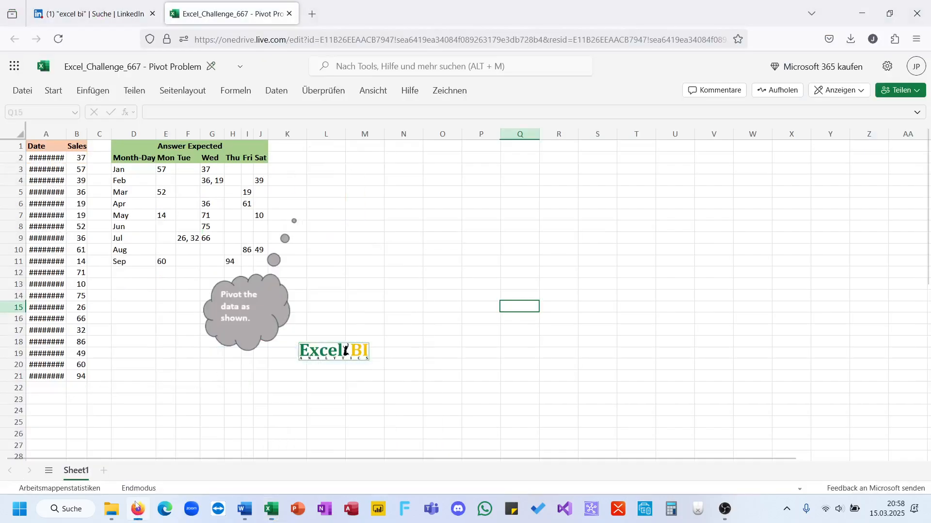
key("ctrl+t")
type("text")
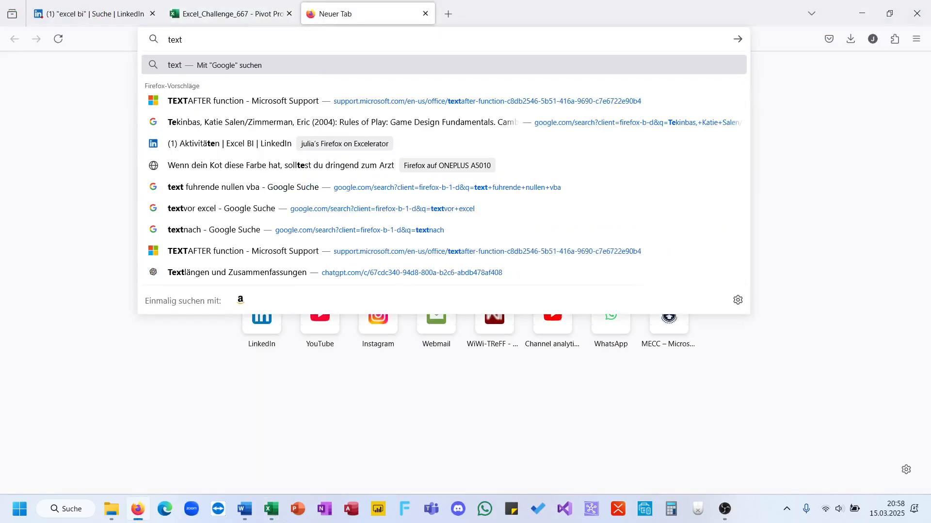
type(" format setting weekdat")
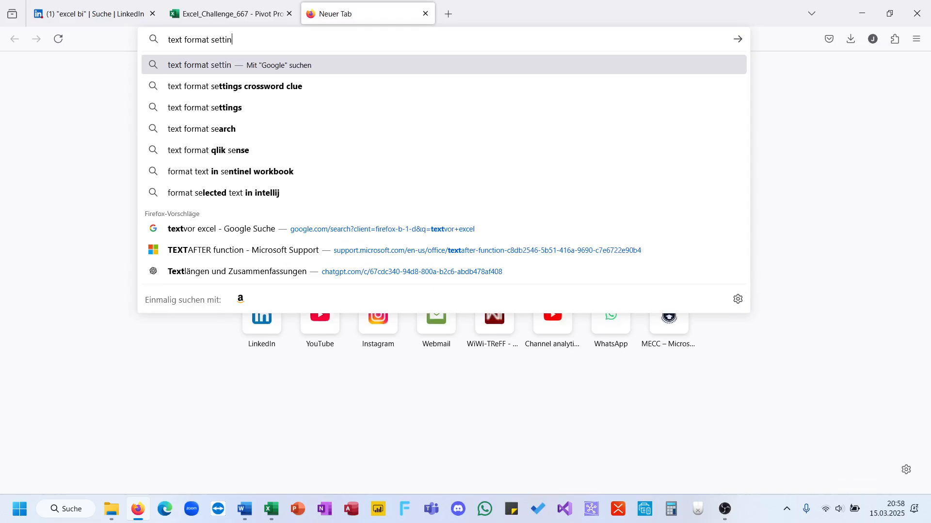
key("BackSpace")
type("ys excel")
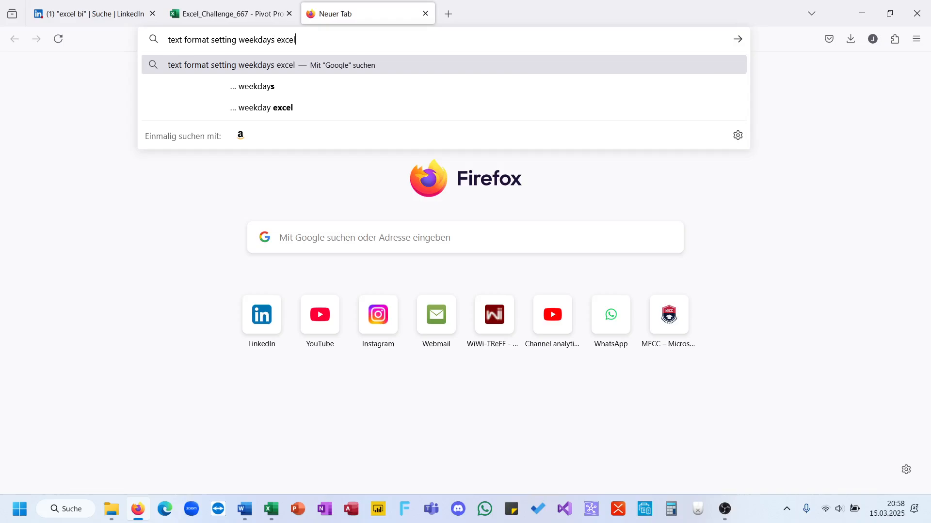
key("Return")
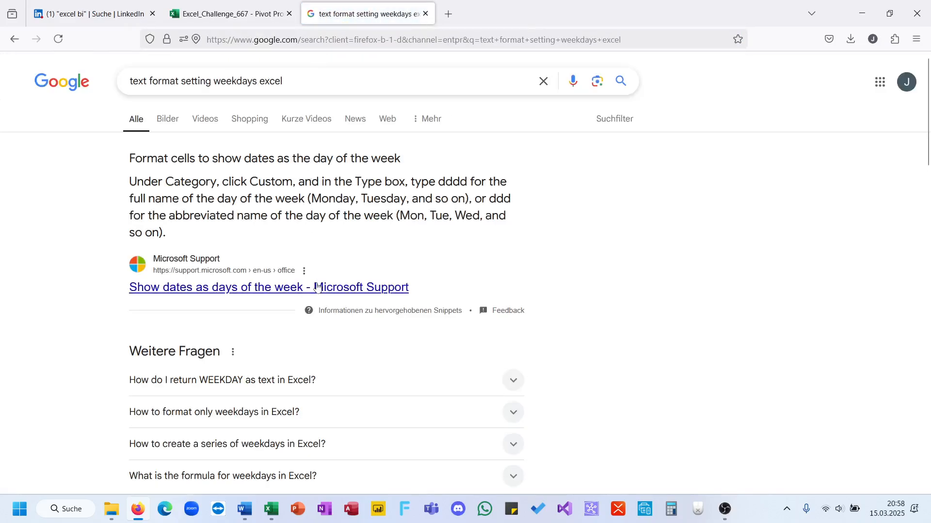
Step: Look for the weekday format code in the search results, highlight "dddd" in the Reddit result and return to Excel
scroll(313, 267, "down", 2)
scroll(264, 245, "down", 6)
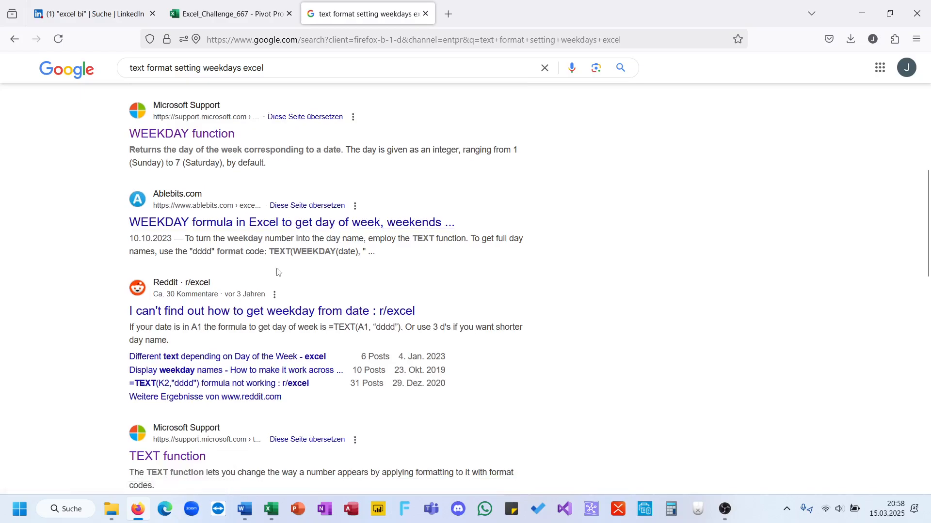
double_click(388, 327)
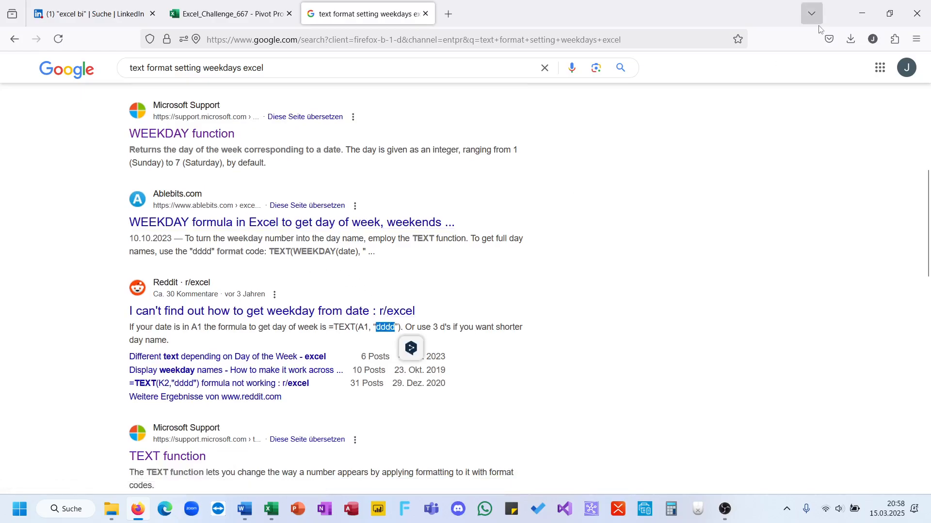
left_click(862, 13)
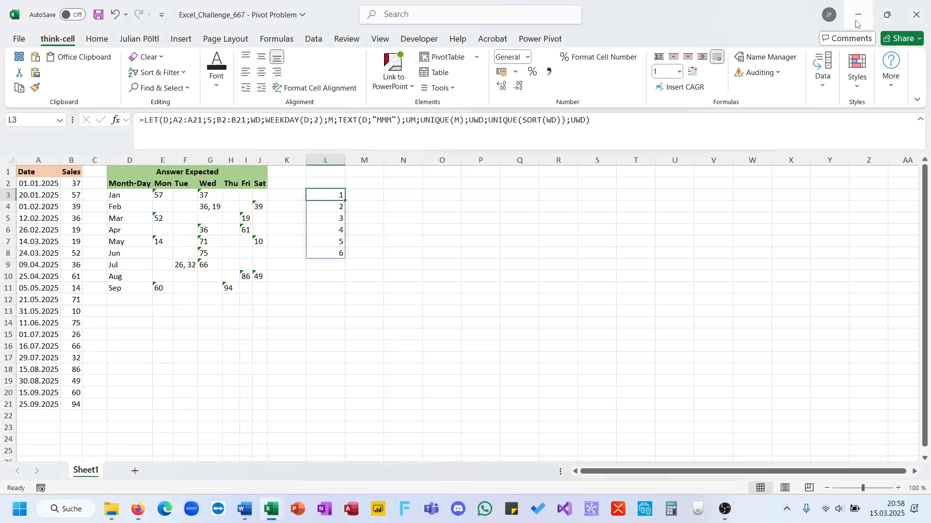
Step: Wrap UNIQUE(SORT(WD)) in the UWD definition with TEXT using the format "DDD" and enter the formula
left_click(491, 120)
type("Text")
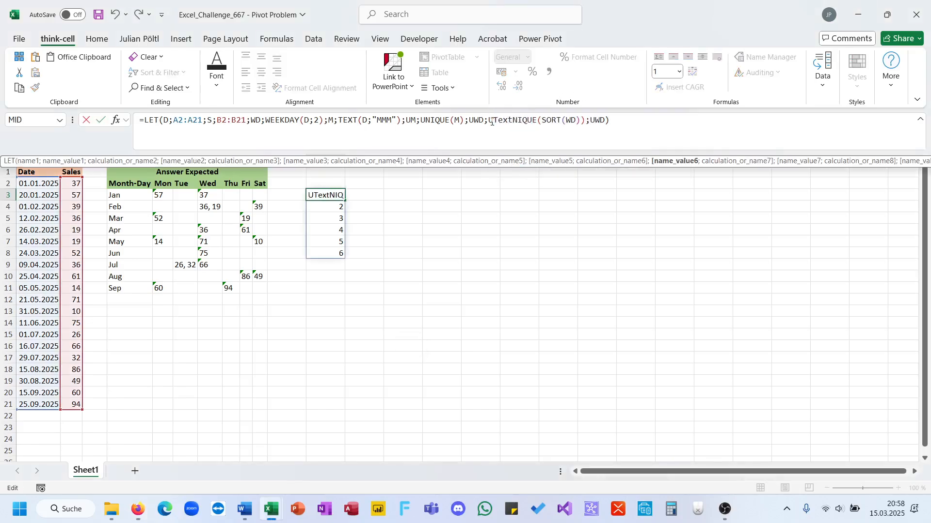
key("BackSpace")
key("BackSpace")
key("BackSpace")
key("BackSpace")
key("Left")
type("Text")
key("Tab")
left_click(589, 121)
type(";\"DDD\")")
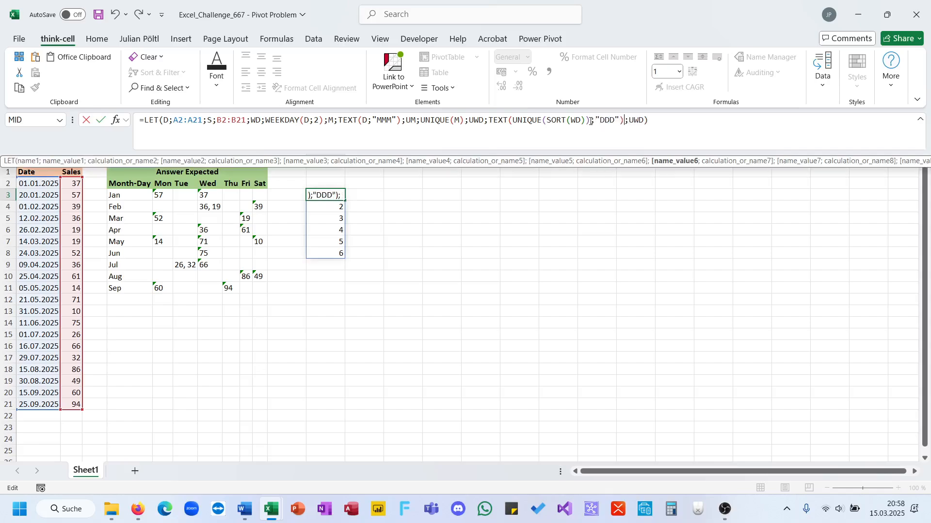
key("Return")
key("Up")
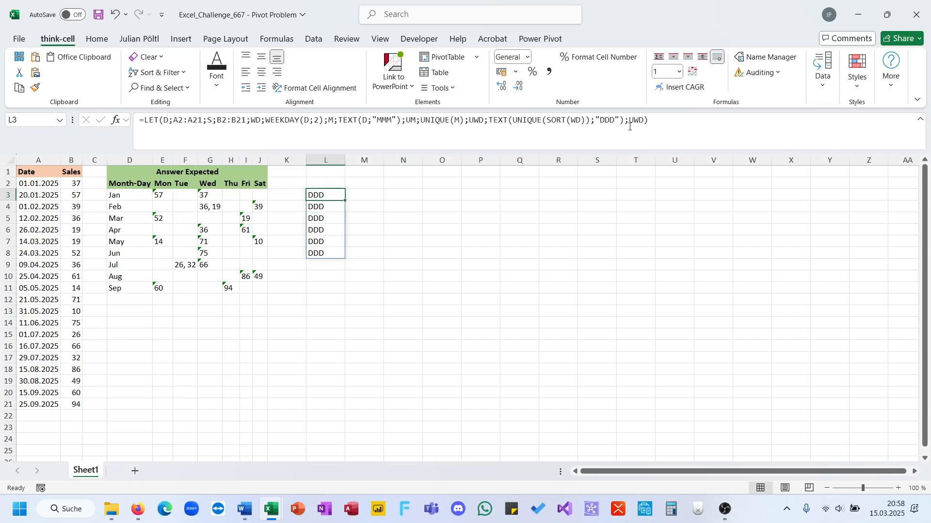
Step: Change the TEXT format code in the UWD definition to "TTT" and enter the formula
double_click(613, 121)
key("BackSpace")
type("TTT")
key("Return")
key("Up")
Step: Extend the weekday format code in the UWD definition to "TTTT" and enter the formula
left_click(613, 125)
type("T")
key("Return")
key("Up")
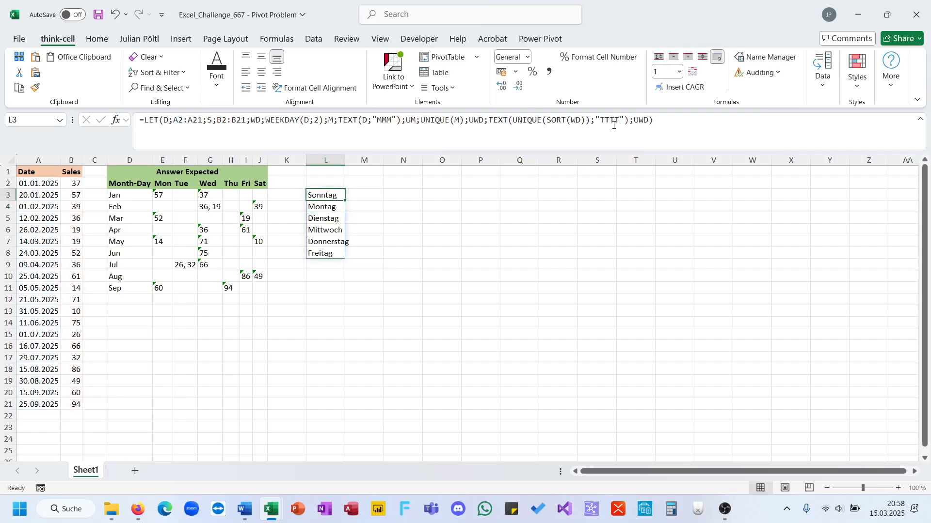
Step: Shorten the weekday format code in the UWD definition to "TTT" and enter the formula
left_click(614, 122)
key("BackSpace")
key("Return")
key("Up")
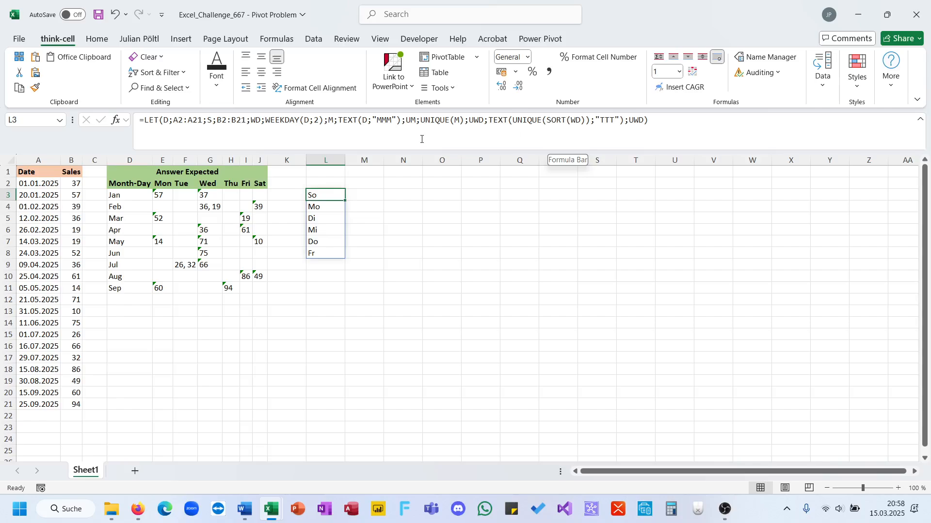
Step: Set the WEEKDAY return type in the WD definition to 1 and enter the formula
left_click(321, 120)
key("BackSpace")
type("1")
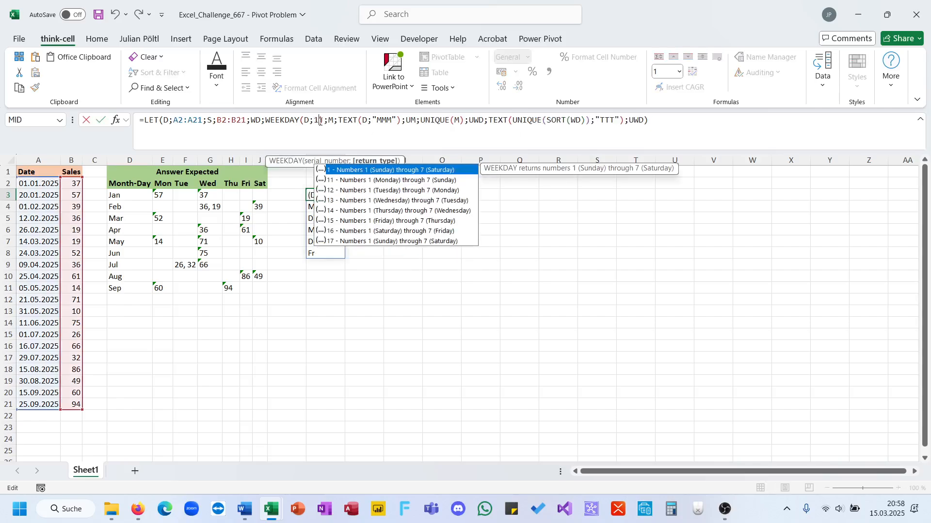
key("Return")
key("Up")
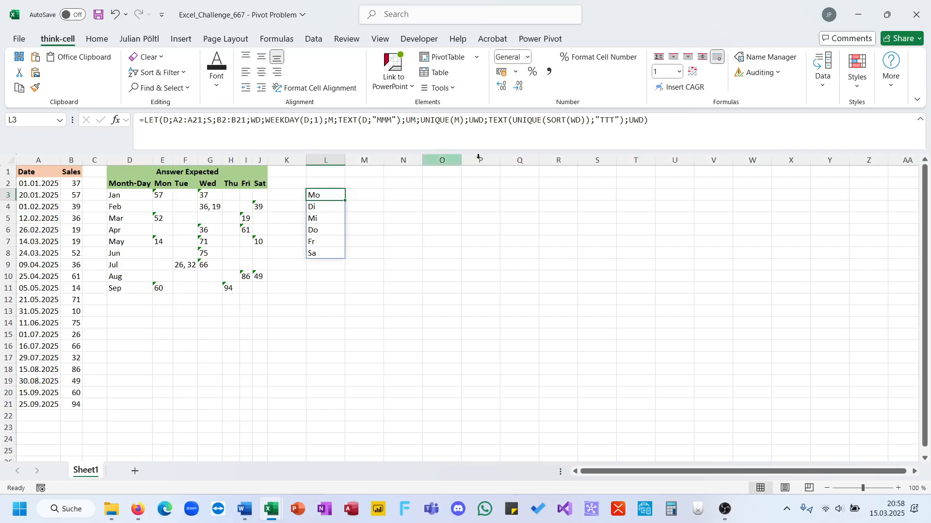
double_click(605, 121)
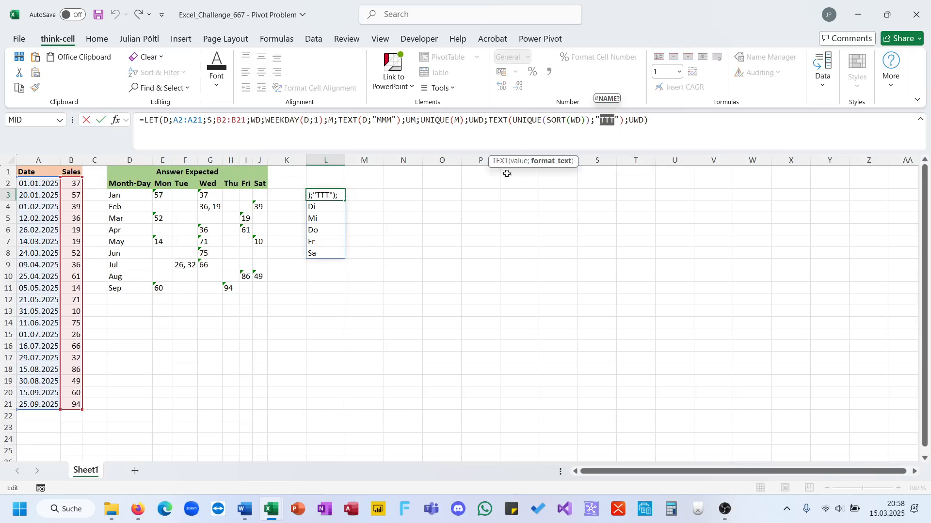
key("Escape")
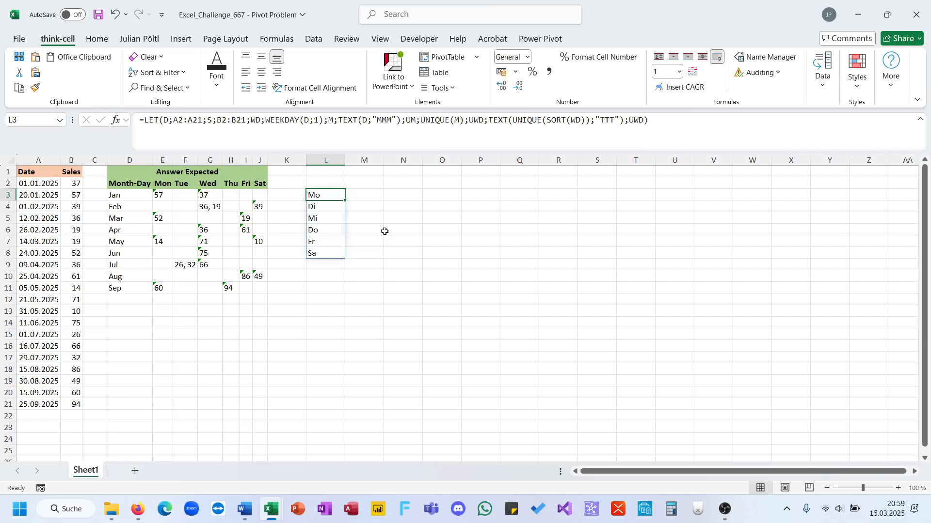
Step: Replace the final UWD output of the LET formula with a MAP function
left_click(678, 119)
key("BackSpace")
key("BackSpace")
key("BackSpace")
key("BackSpace")
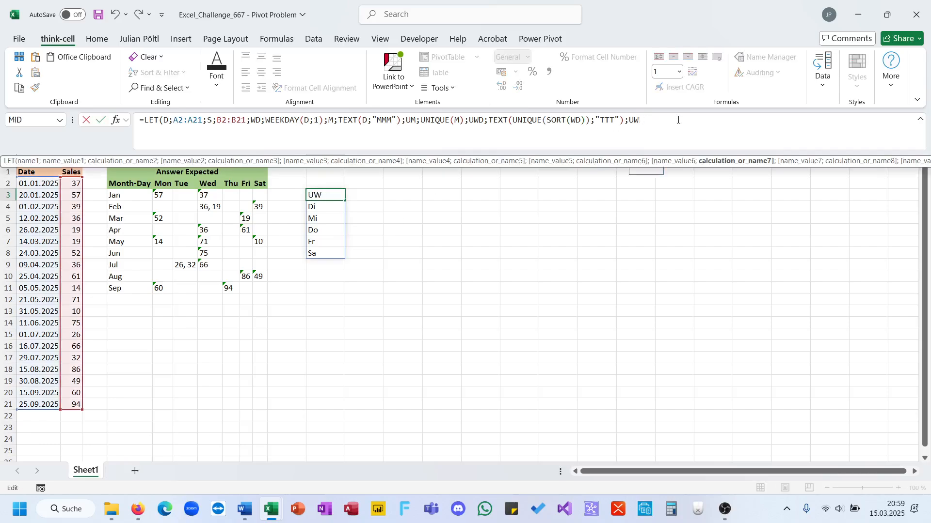
type("Map")
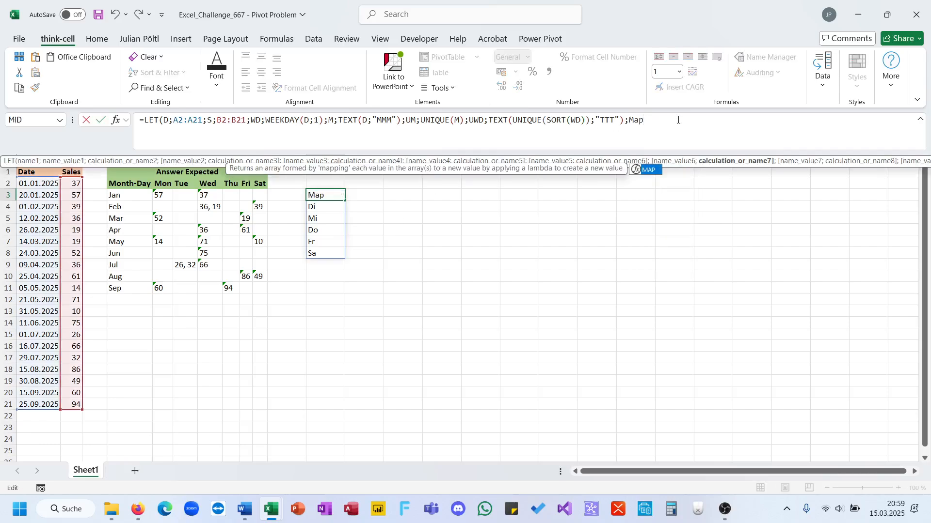
key("BackSpace")
key("BackSpace")
key("BackSpace")
type("M")
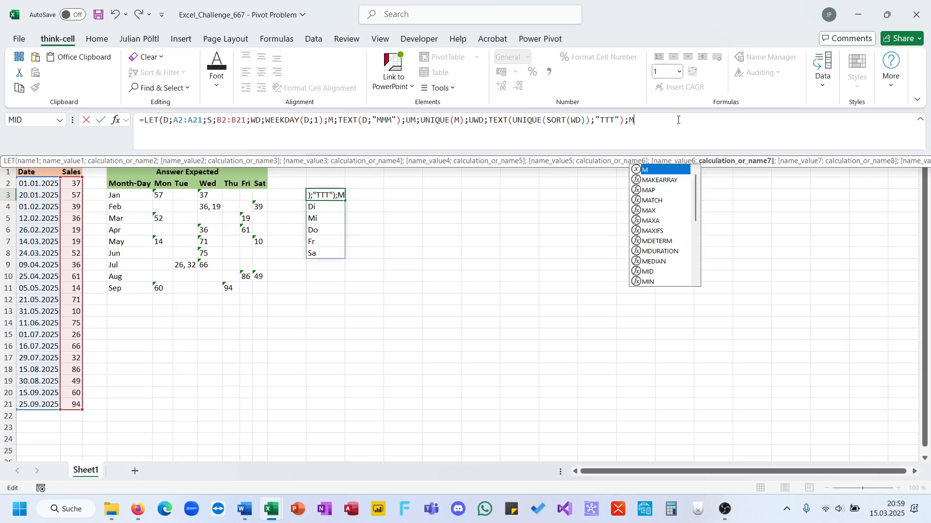
type("ap")
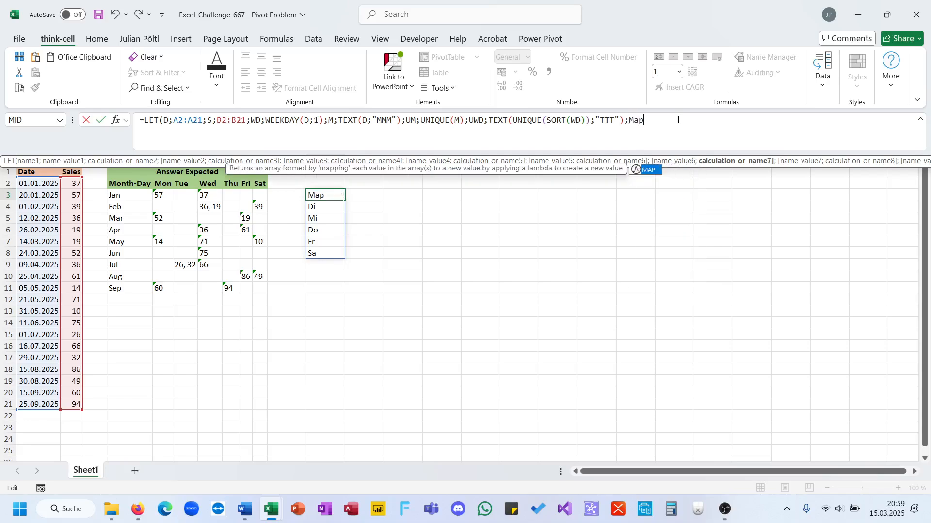
key("Tab")
Step: Give MAP the array TOROW(UWD)&WM and the function LAMBDA(A;A), and enter the formula
type("Tor")
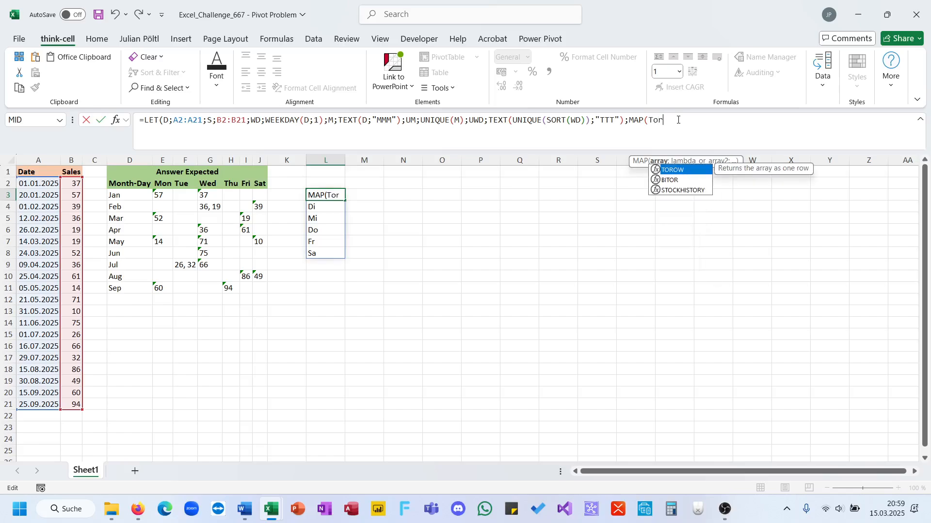
key("Tab")
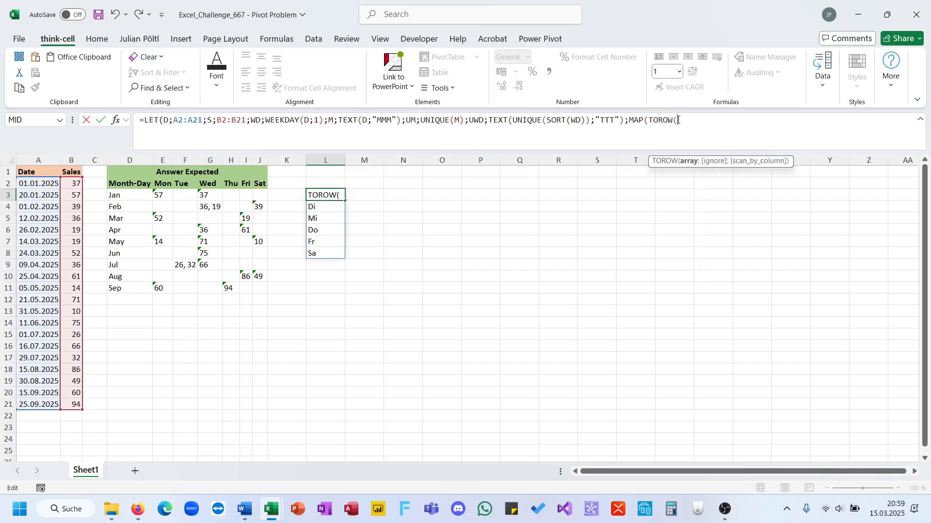
type("UWD)&WM;LAMBDA(")
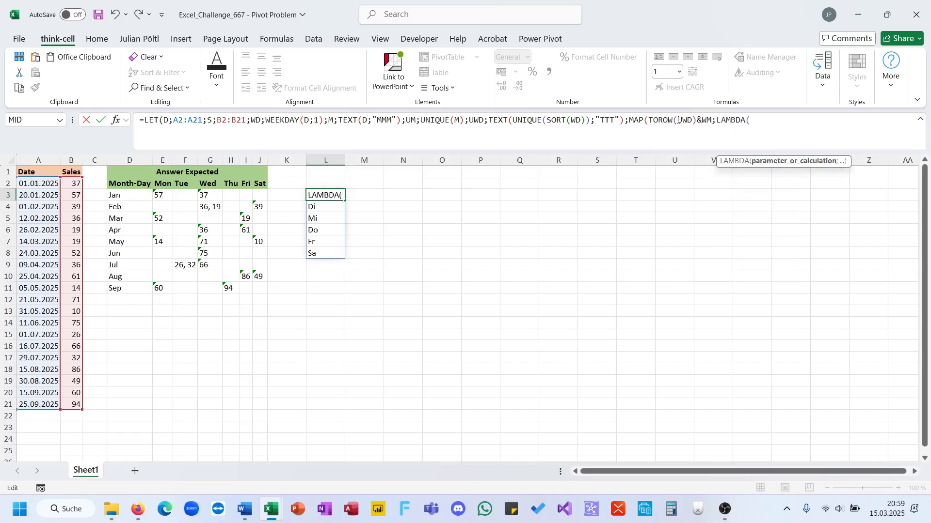
type("A;A)))")
key("Return")
key("Up")
Step: Correct WM to UM in the MAP array, enter the formula and check the spilled weekday-month grid
left_click(705, 125)
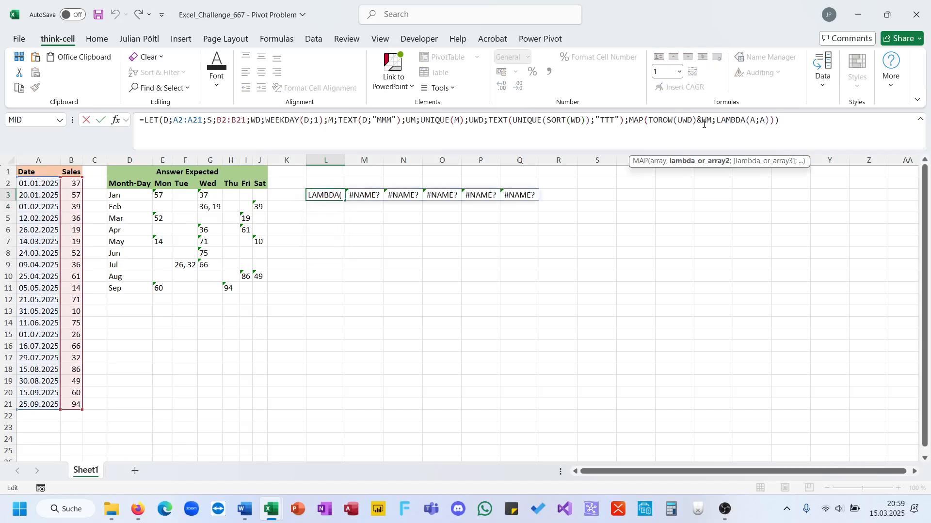
key("Delete")
type("U")
key("Return")
key("Up")
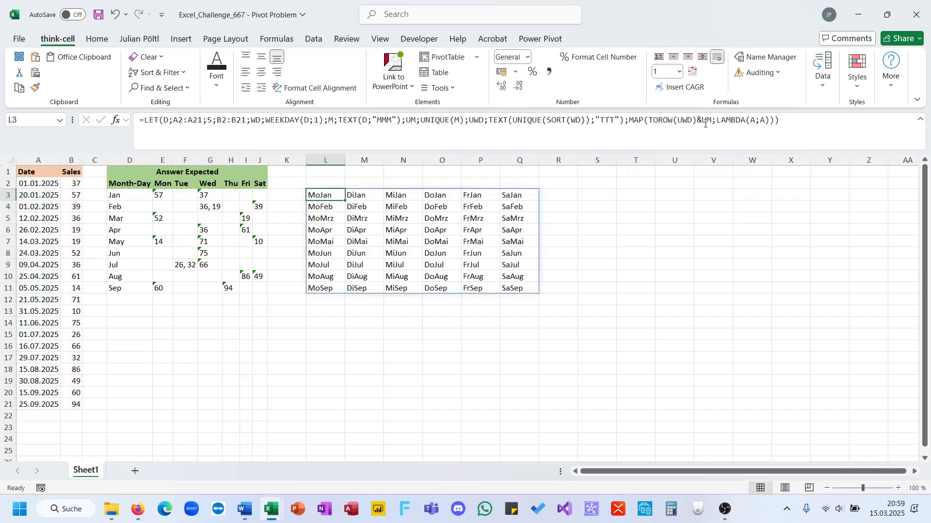
left_click_drag(515, 287, 307, 193)
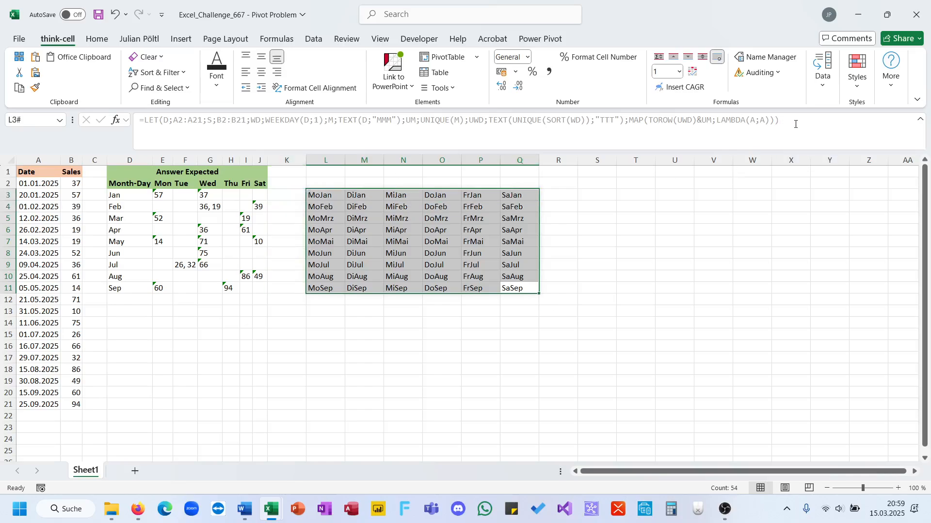
left_click(330, 195)
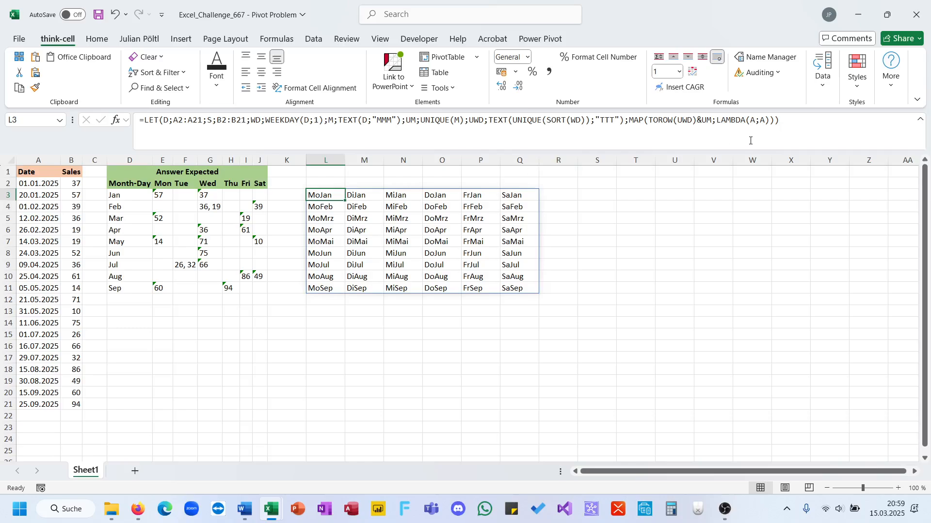
Step: Replace the LAMBDA body A with a FILTER function nested inside ARRAYTOTEXT
left_click(812, 131)
key("BackSpace")
key("BackSpace")
key("BackSpace")
key("BackSpace")
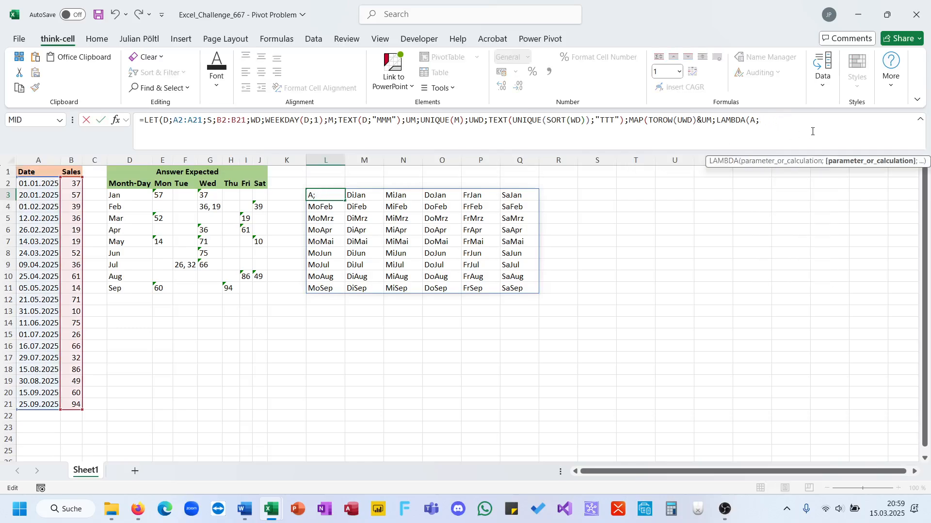
type("Fil")
key("Tab")
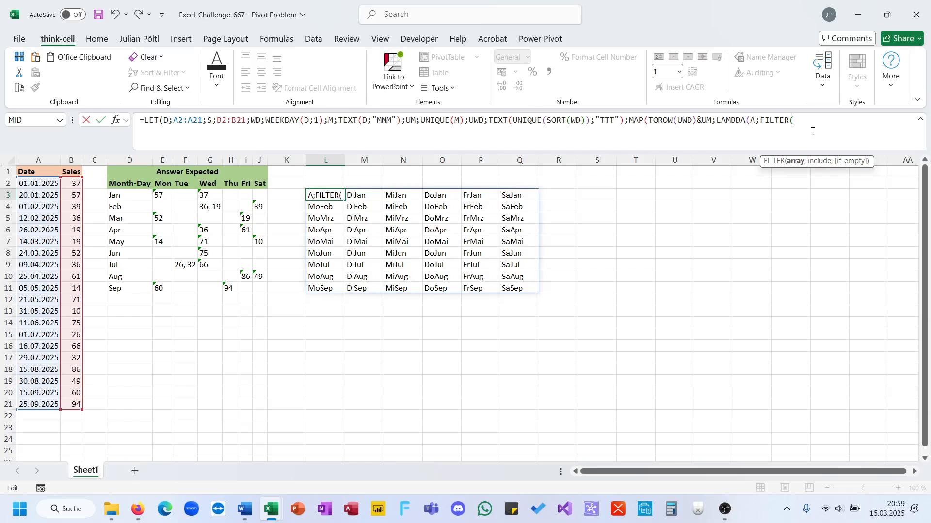
left_click(759, 122)
type("arr")
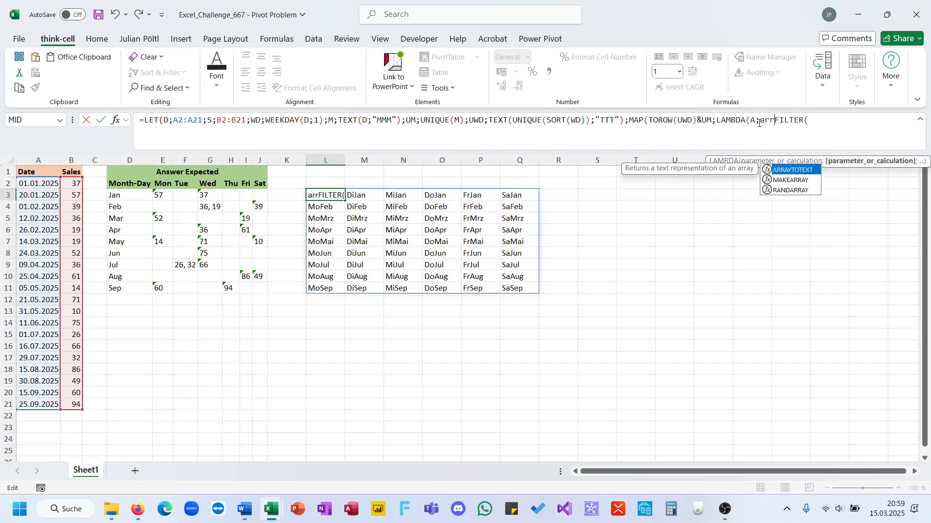
key("Tab")
left_click(877, 125)
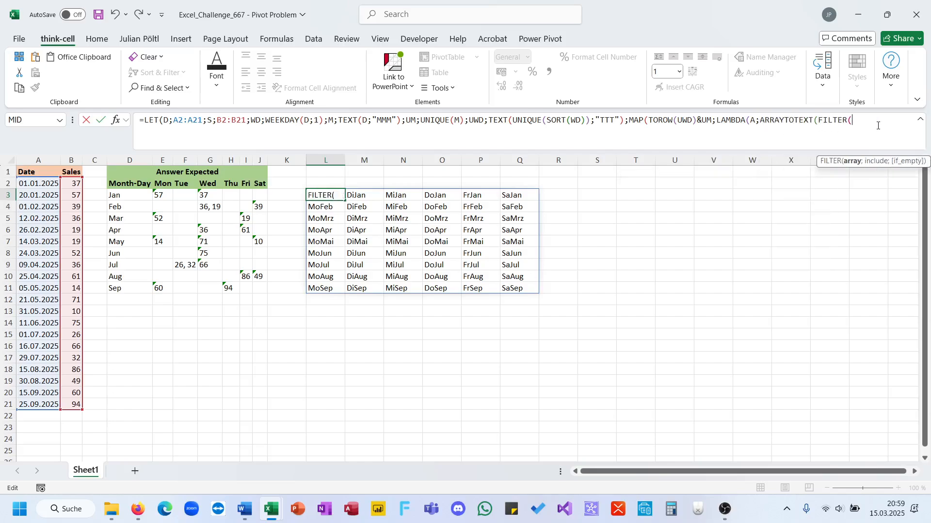
Step: Filter S by the condition TEXT(WD;"TTT")&M=A, close all brackets and enter the formula
type("S;Te")
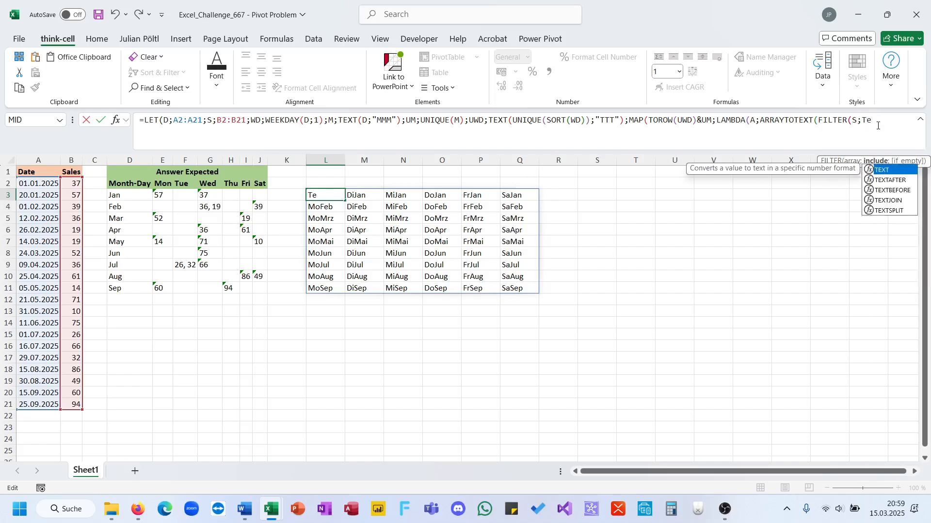
key("Tab")
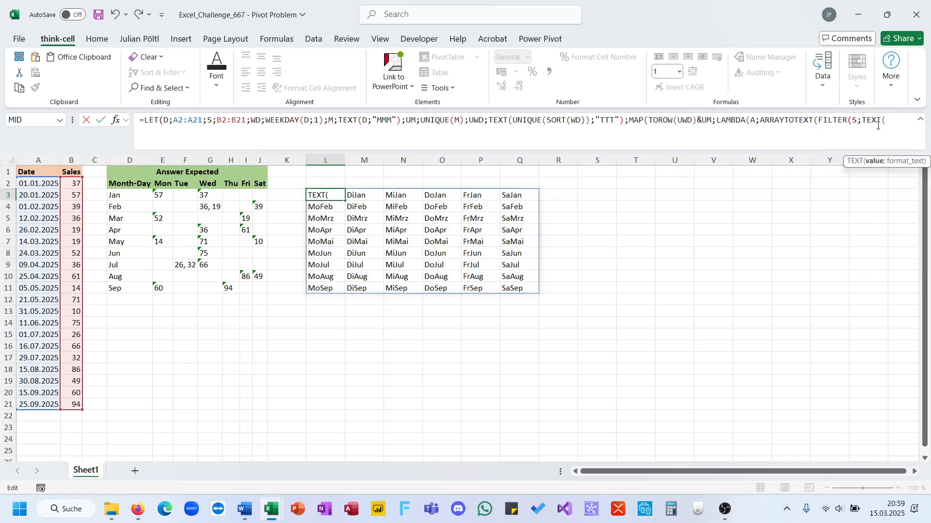
type("WD;")
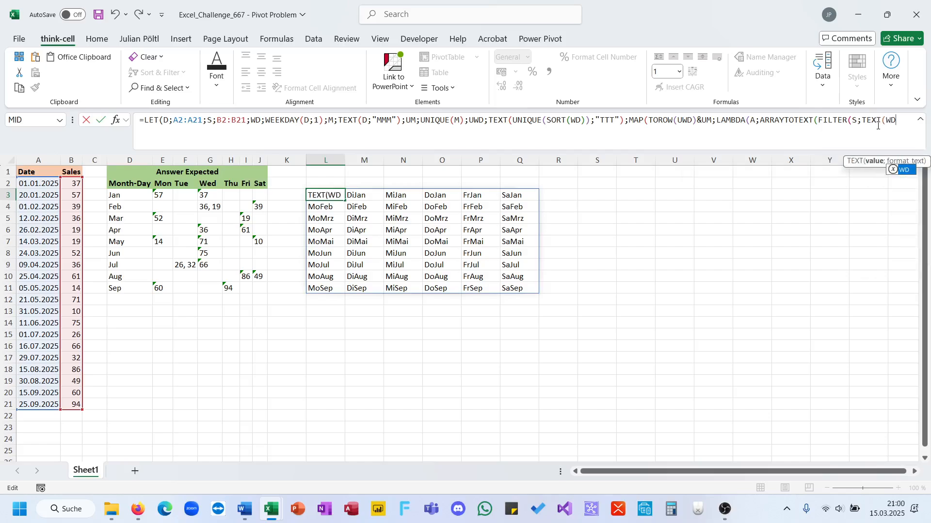
type("\"")
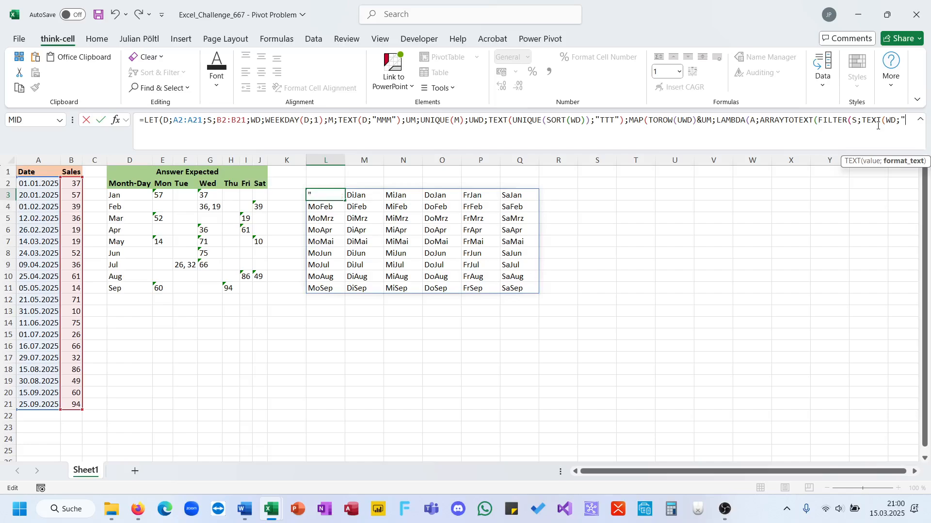
type("TTT\")&")
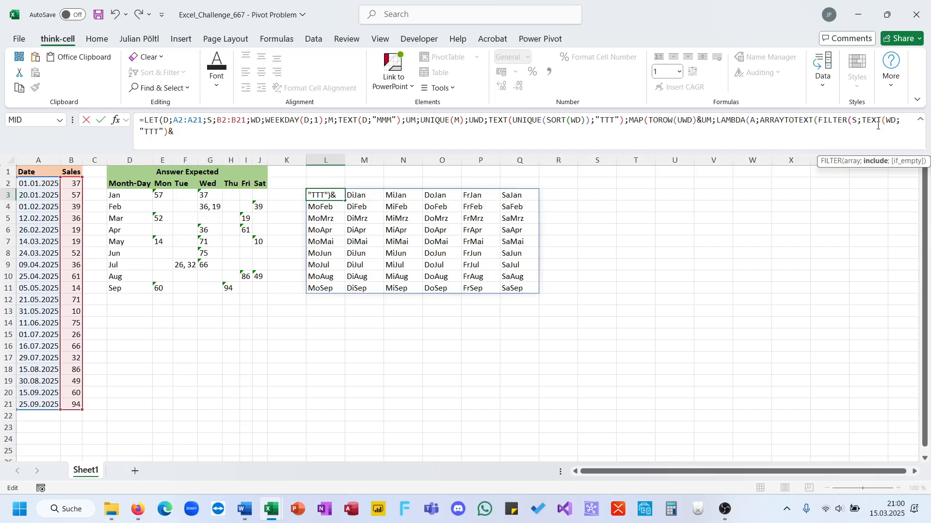
type("M")
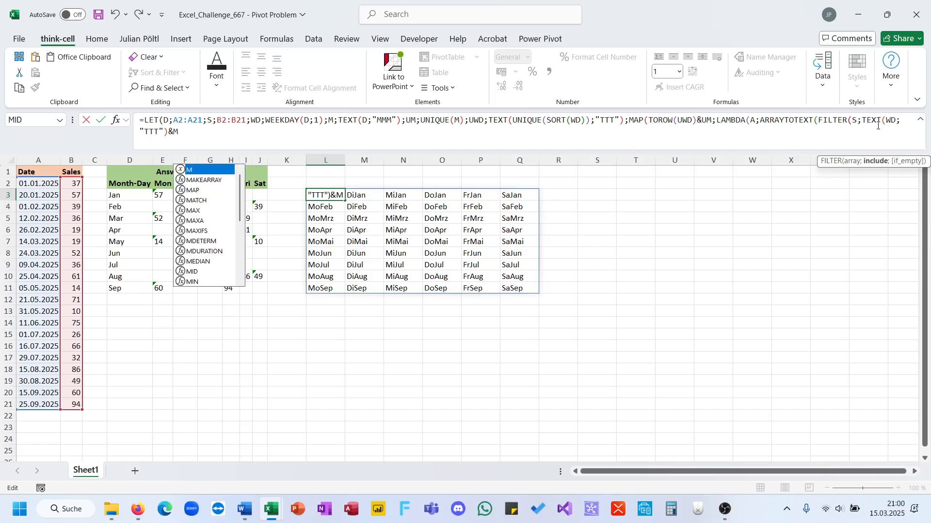
type("=A)))))")
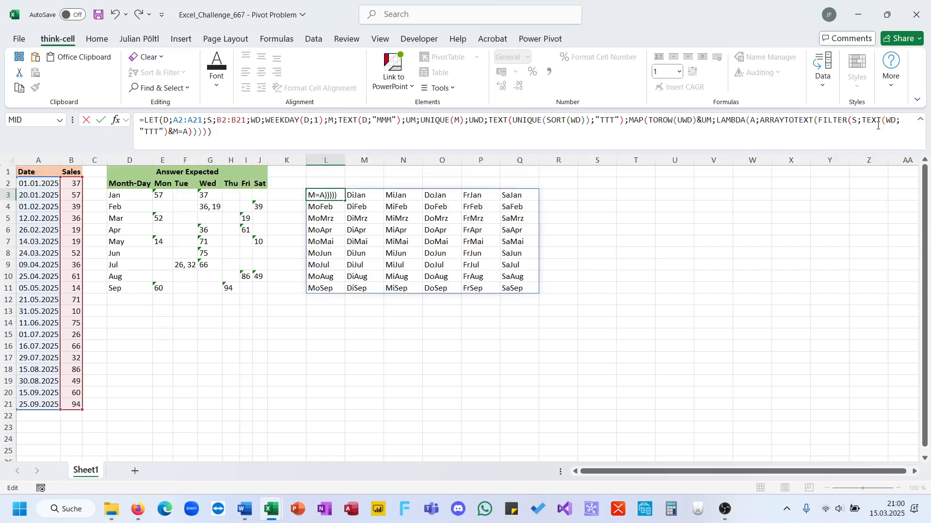
key("Return")
key("Up")
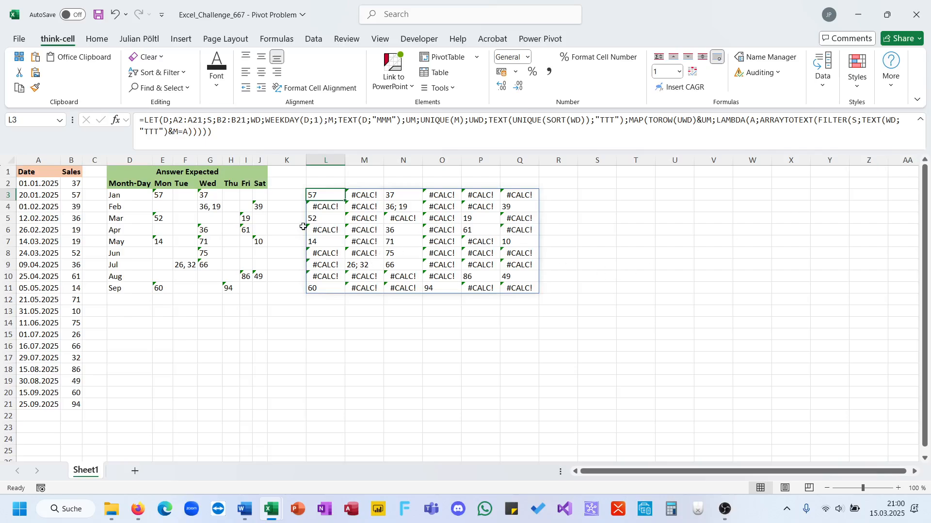
left_click(630, 124)
type("IFE")
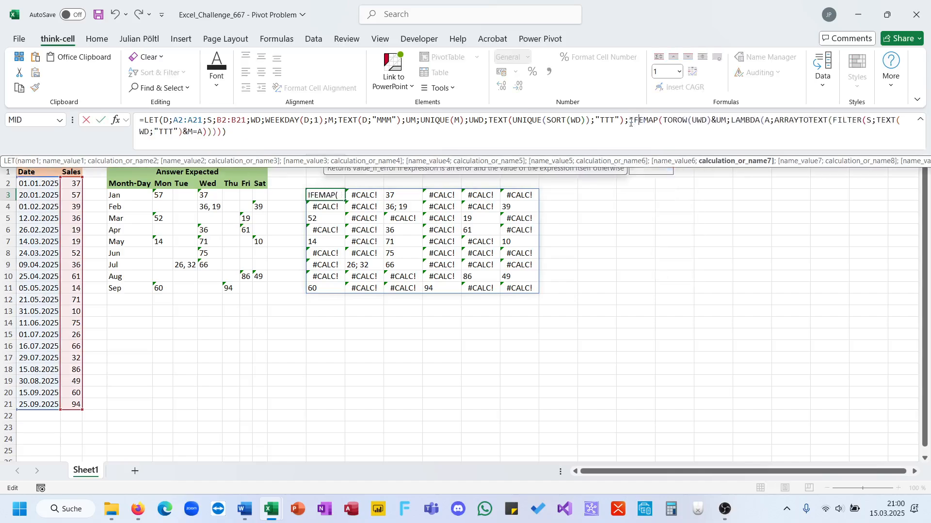
key("BackSpace")
key("Down")
key("Down")
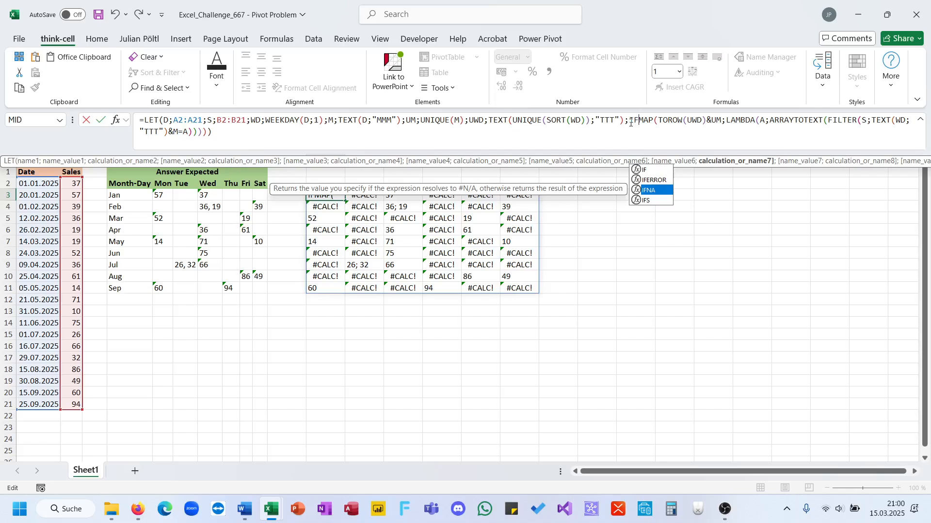
key("Escape")
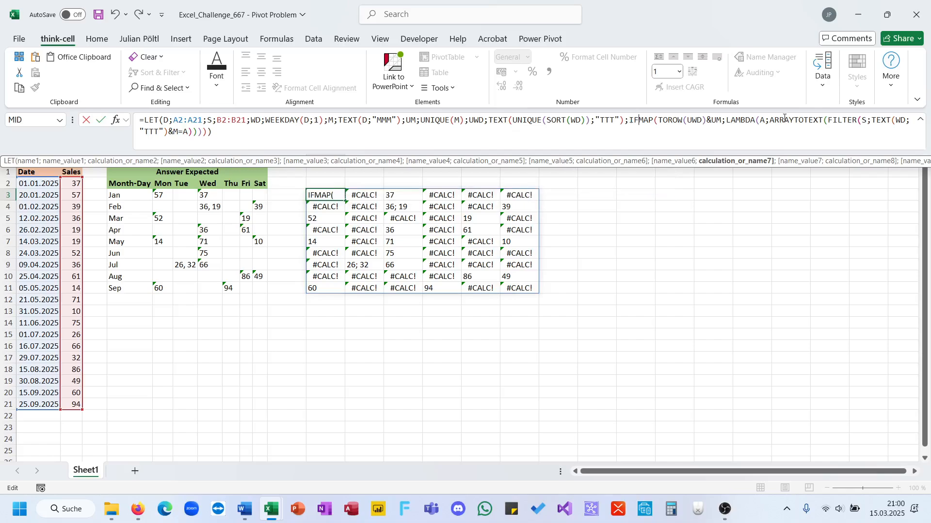
Step: Wrap the FILTER inside ARRAYTOTEXT in IFNA with "" as the fallback and enter the formula
type("IF")
key("Down")
key("Down")
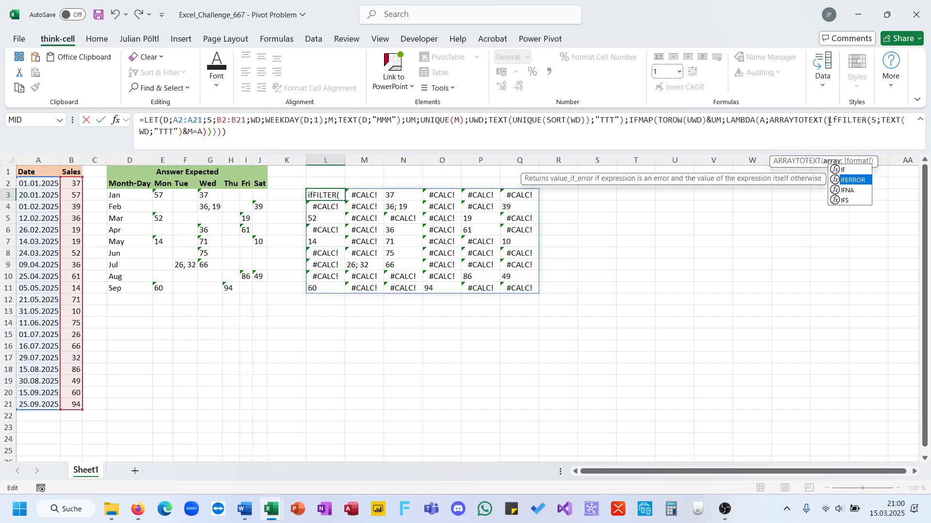
key("Tab")
key("End")
key("BackSpace")
key("BackSpace")
key("BackSpace")
key("BackSpace")
type(";\"\")")
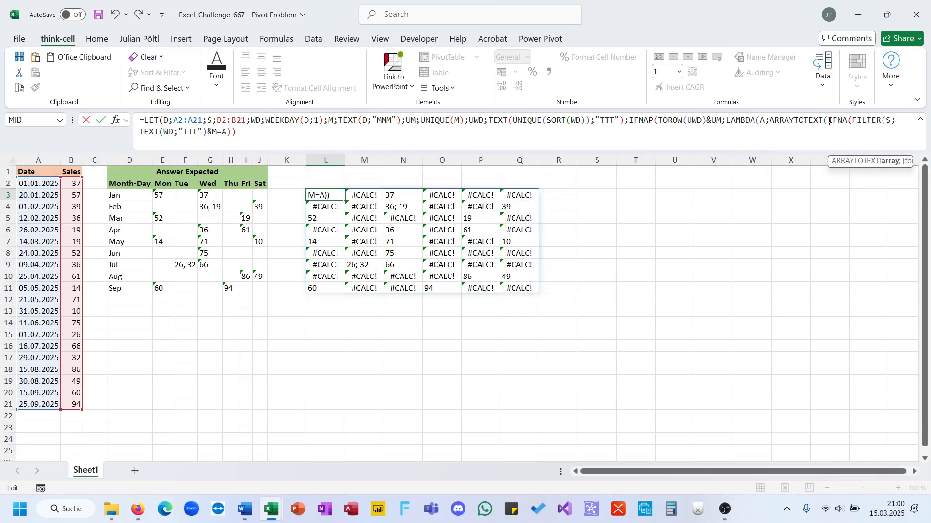
type("))))")
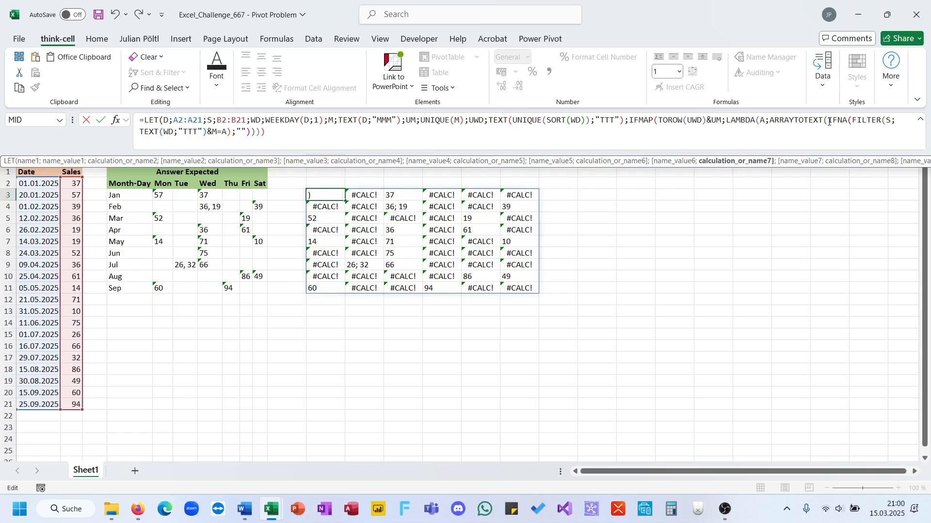
key("Return")
key("Up")
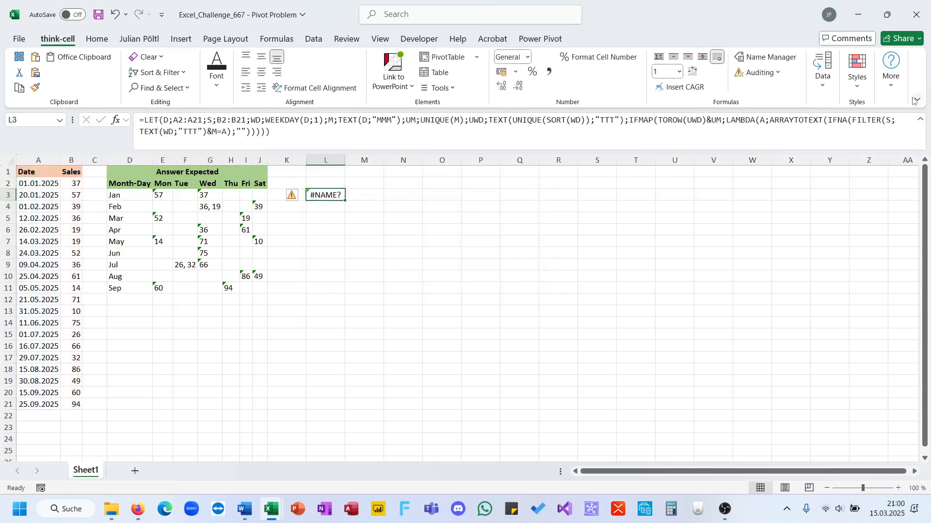
Step: Remove the stray IF before MAP in the formula and enter it
left_click(640, 120)
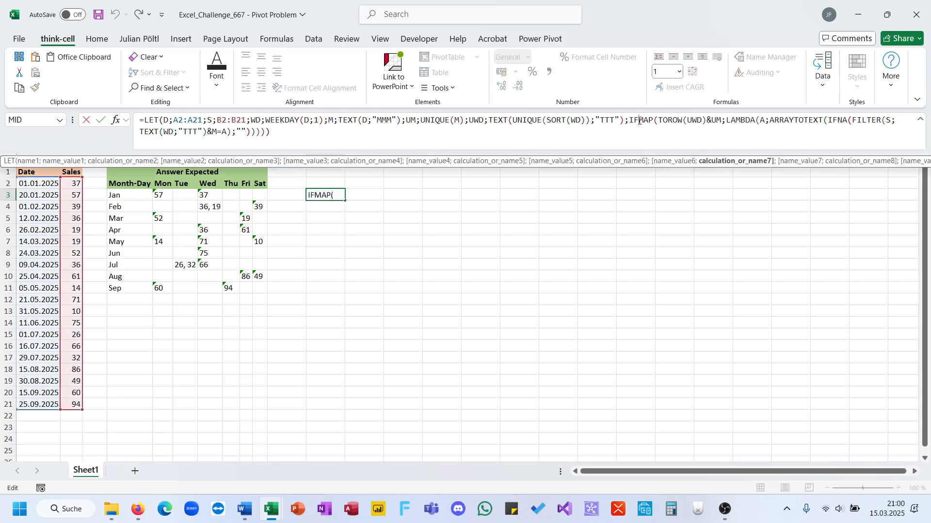
key("BackSpace")
key("BackSpace")
key("Return")
key("Up")
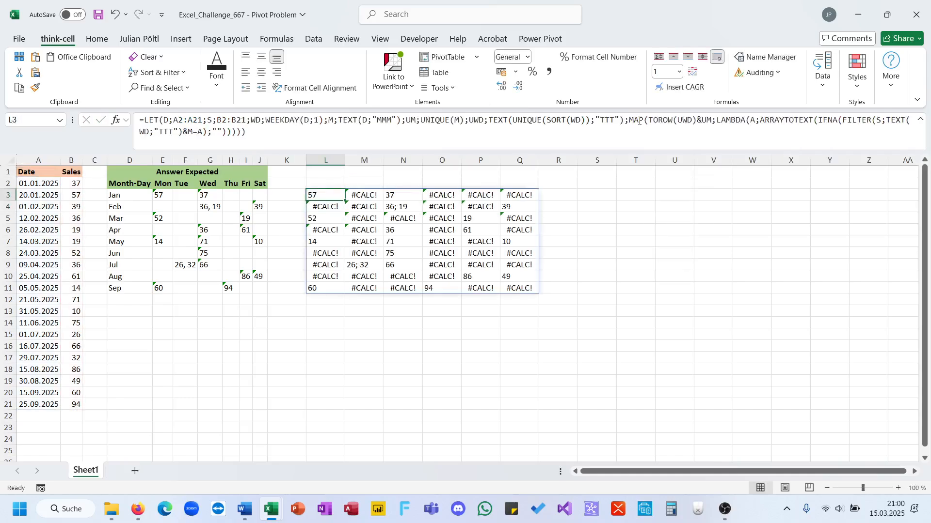
Step: Replace IFNA with IFERROR around the FILTER inside ARRAYTOTEXT and enter the formula
double_click(824, 120)
type("IFERROR")
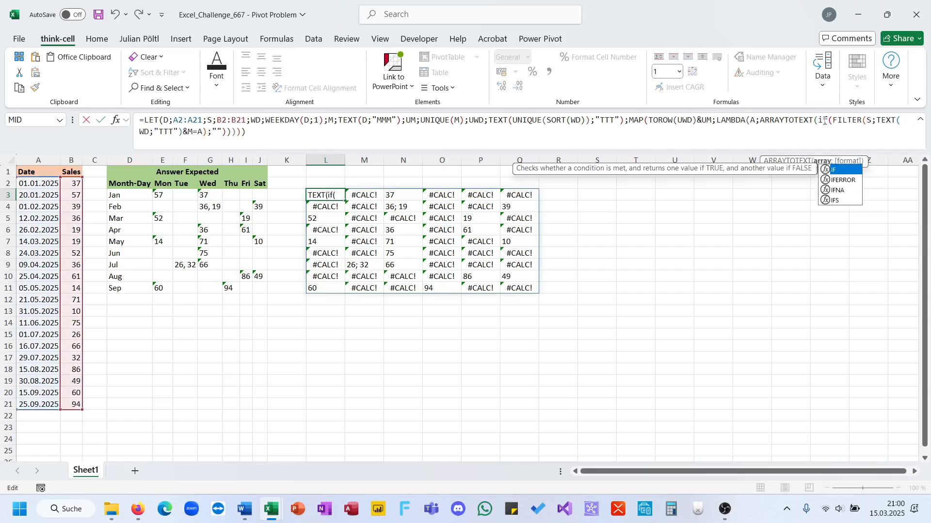
key("Return")
key("Up")
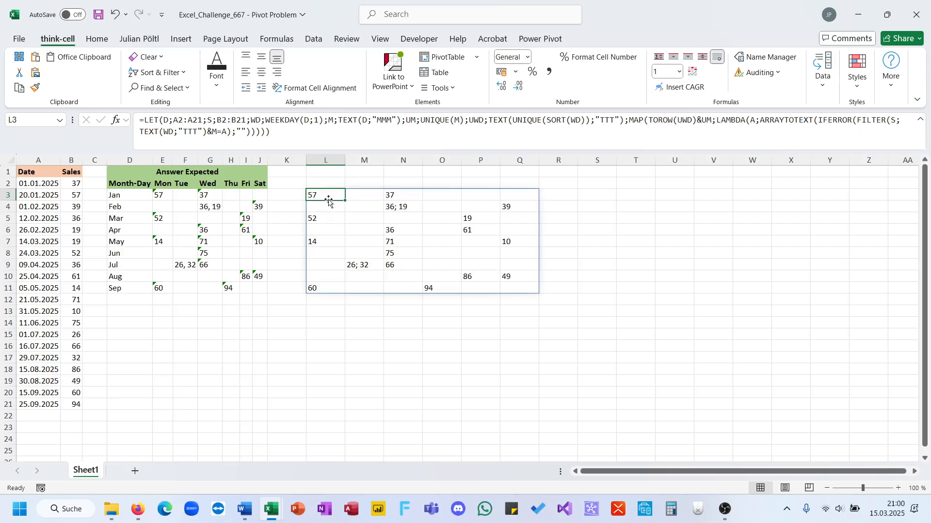
Step: Move the formula from L3 to M3 and open a VSTACK with a nested HSTACK in front of MAP
left_click_drag(331, 198, 359, 195)
left_click(716, 126)
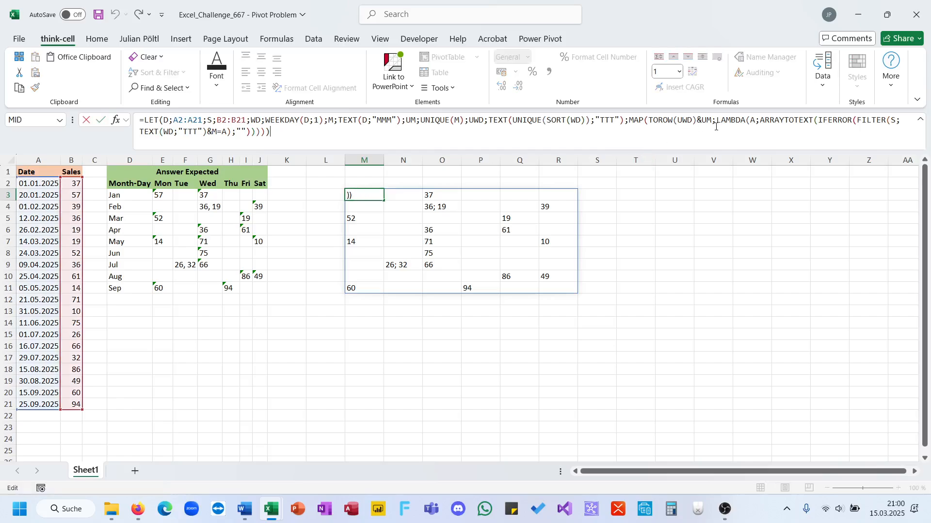
left_click(629, 124)
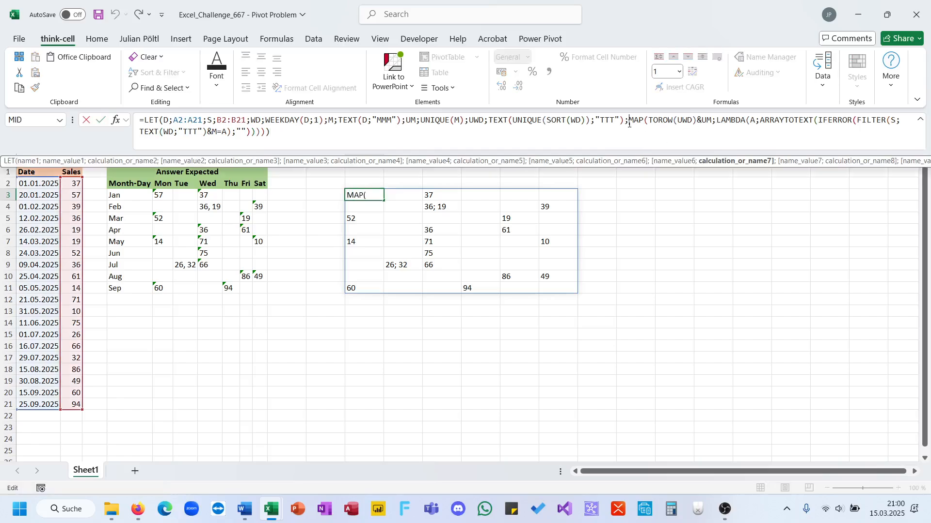
type("hs")
key("Tab")
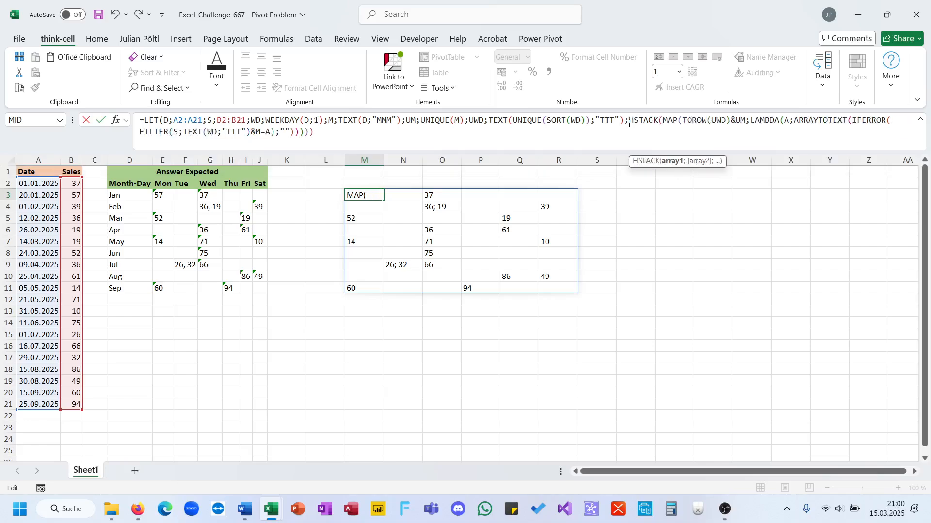
type("vs")
key("Tab")
key("BackSpace")
key("BackSpace")
key("BackSpace")
key("BackSpace")
key("BackSpace")
key("BackSpace")
key("BackSpace")
key("BackSpace")
key("BackSpace")
key("BackSpace")
key("BackSpace")
key("BackSpace")
key("BackSpace")
key("BackSpace")
type("vs")
key("Tab")
type("hs")
key("Tab")
Step: Fill the header HSTACK with "Month-Day" and UWD and close it as the first VSTACK argument
type("\"")
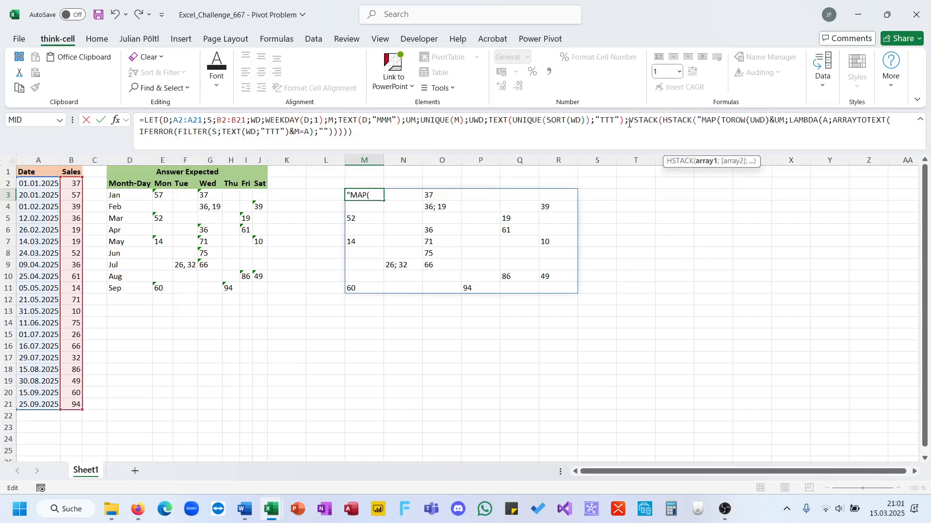
type("M")
type("onth")
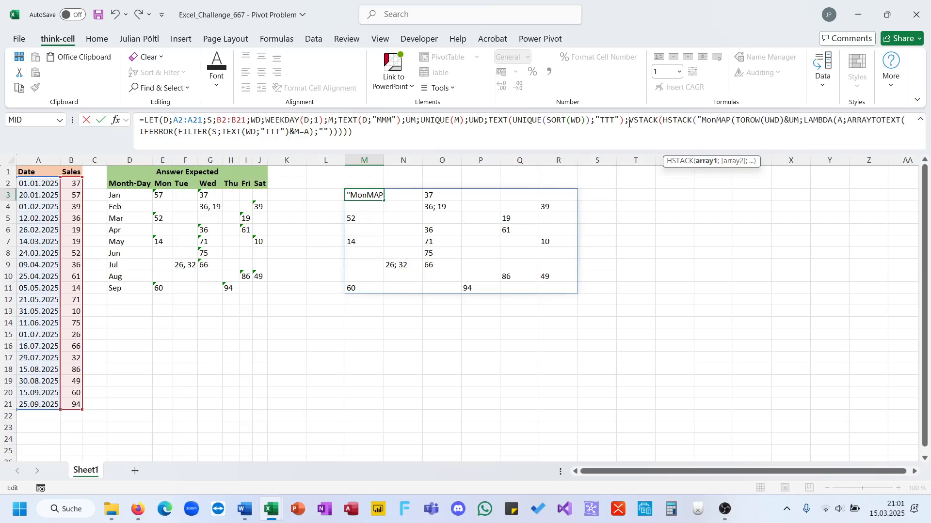
type("-Da")
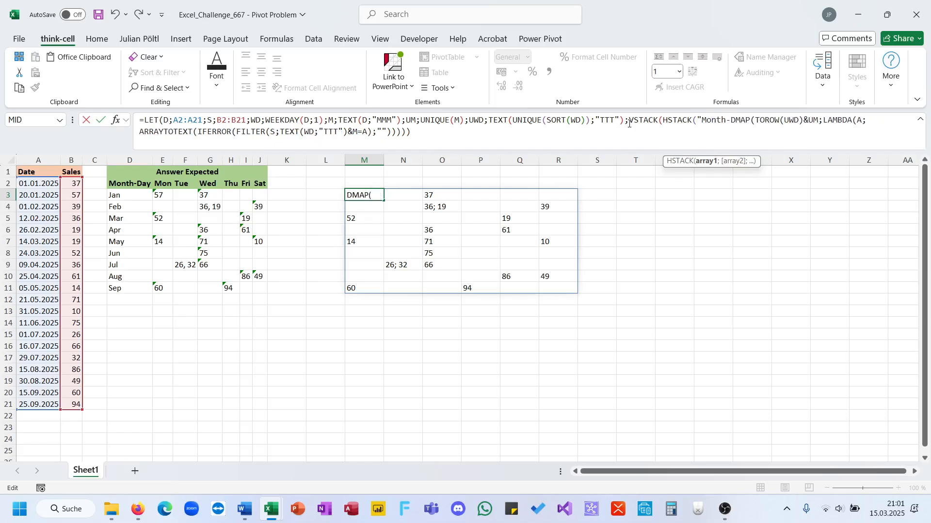
type("y\";")
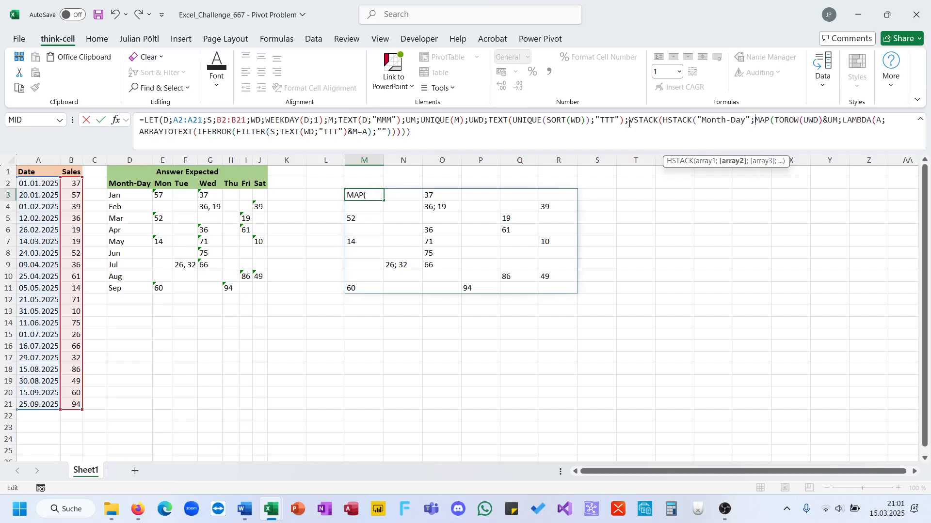
type("UWD);HSTACK(")
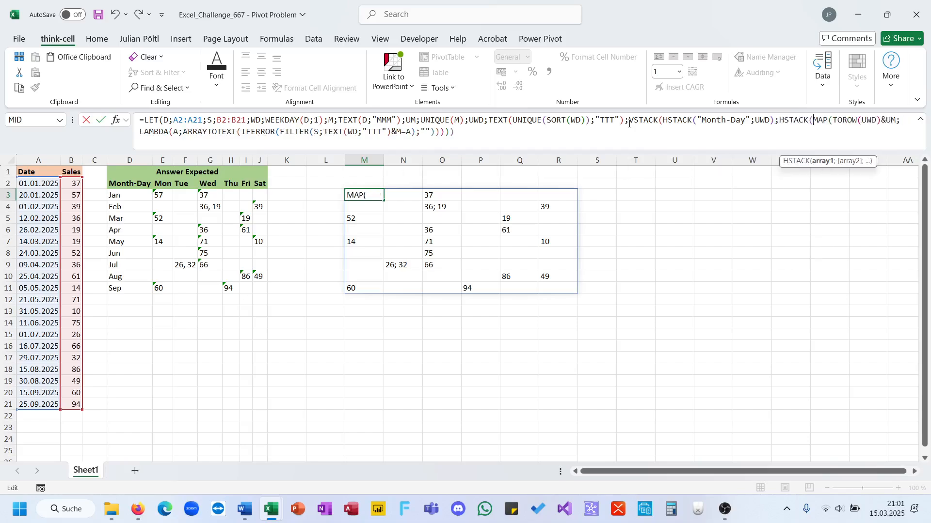
type("UM;")
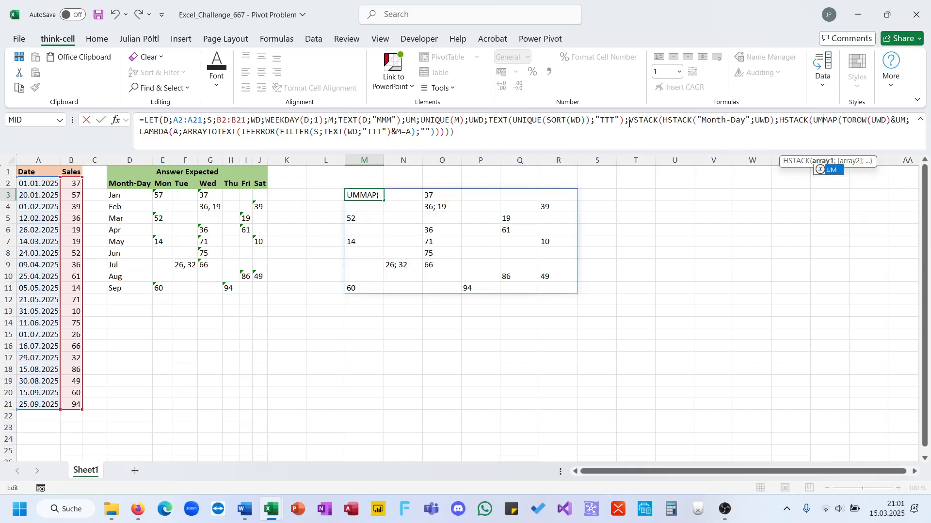
Step: Put UM beside the MAP result in a second HSTACK, close the brackets and enter the formula
key("ctrl+End")
type("))")
key("Return")
key("Up")
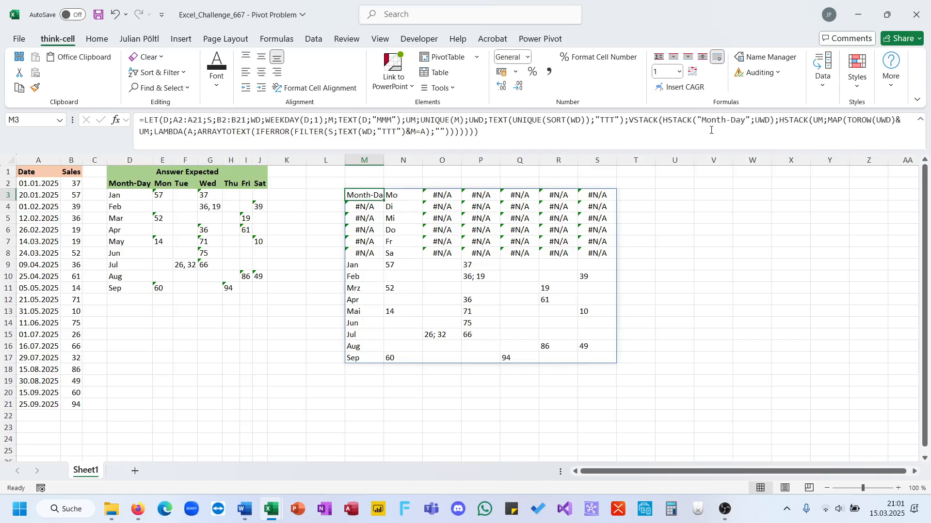
Step: Wrap the header's UWD in TOROW and enter the formula
left_click(753, 121)
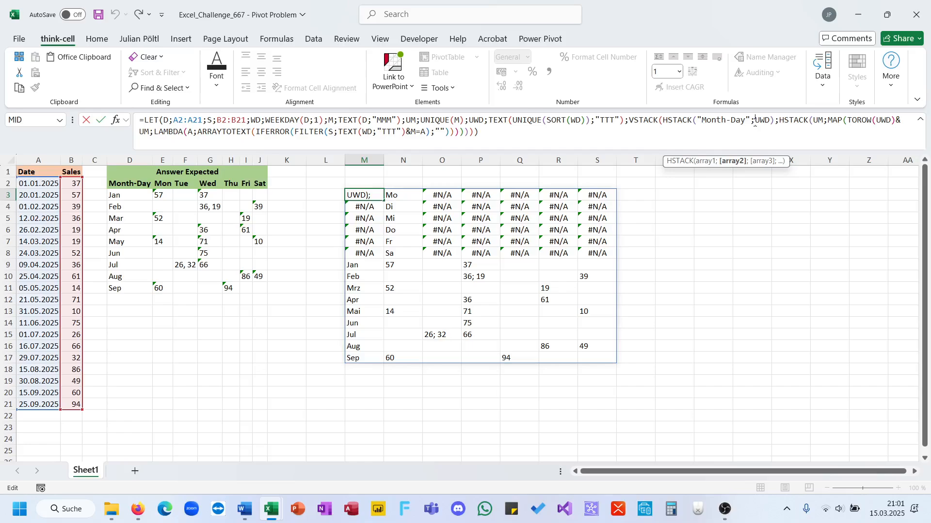
type("to")
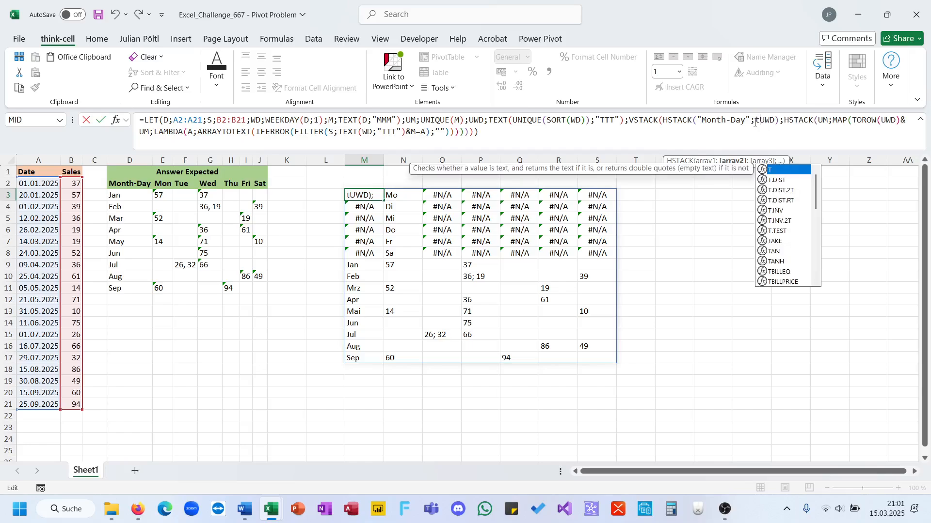
key("Down")
key("Down")
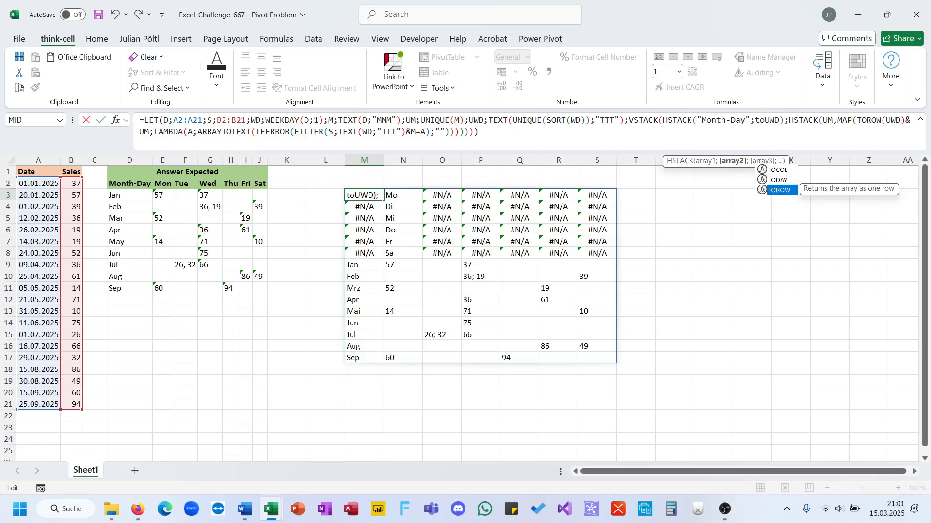
key("Tab")
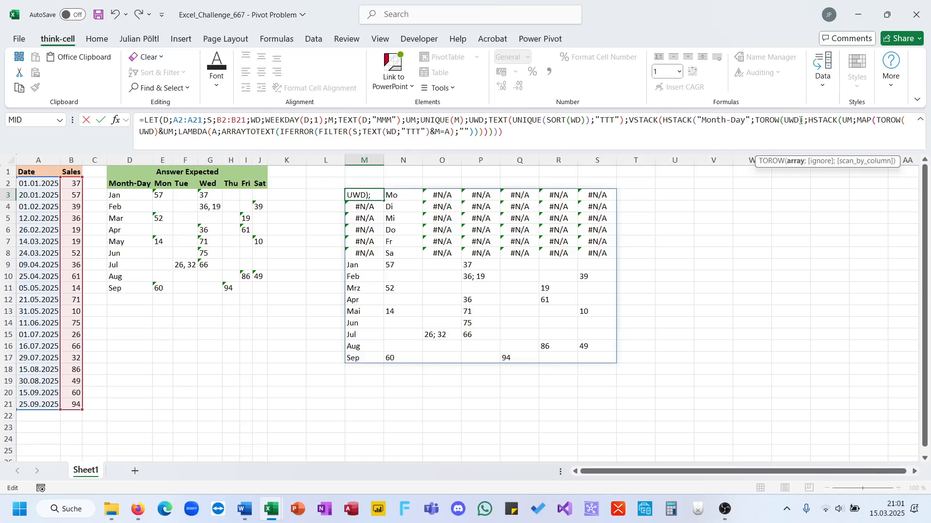
type(")")
key("Return")
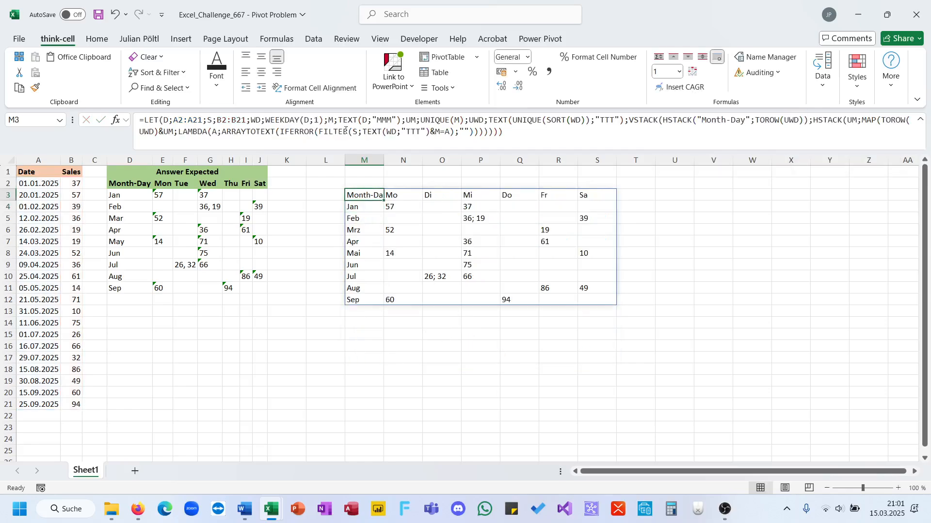
Step: Copy the formatting of the expected table D2:J11 onto the spilled table and move the result up to start in M2
left_click_drag(210, 229, 262, 288)
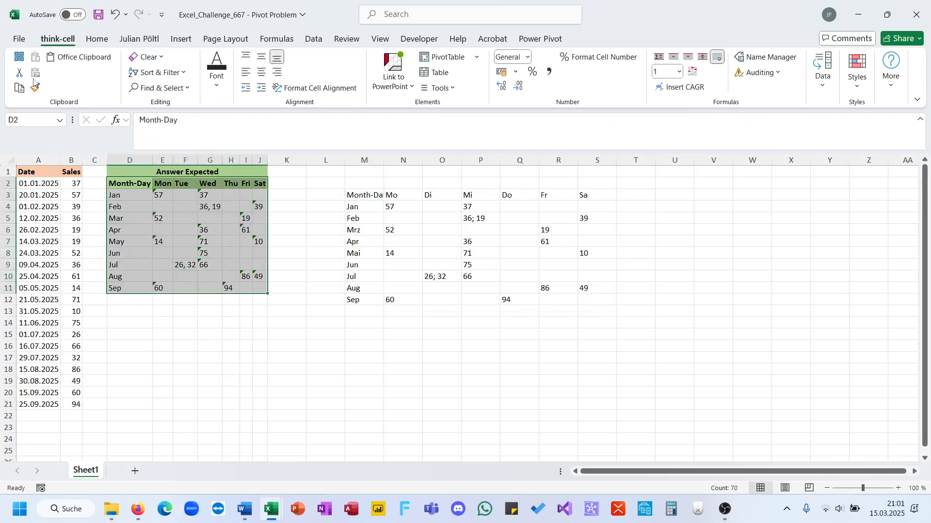
left_click(35, 87)
mouse_move(373, 194)
left_mouse_down()
mouse_move(471, 270)
mouse_move(596, 299)
left_mouse_up()
left_click_drag(377, 189, 377, 188)
left_click(474, 299)
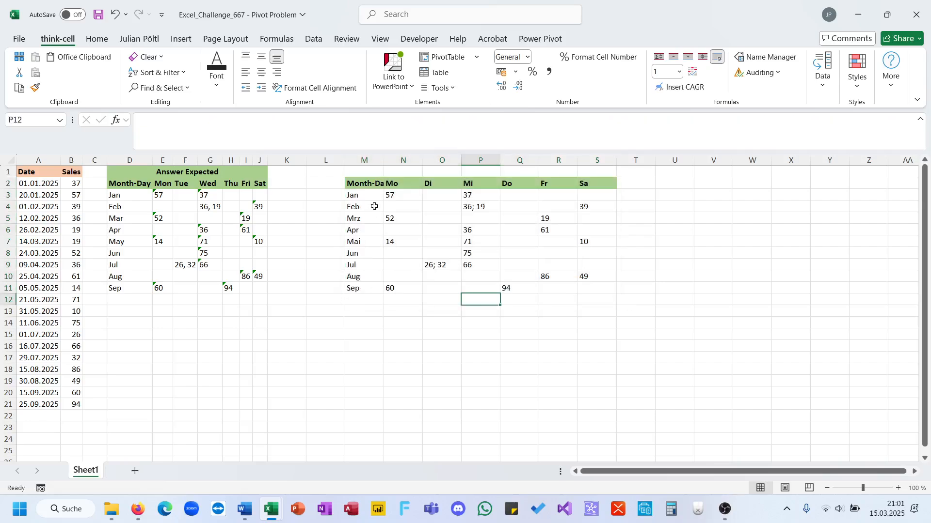
Step: Wrap the TEXT expression that defines UWD in the M2 formula in TOROW
left_click(369, 188)
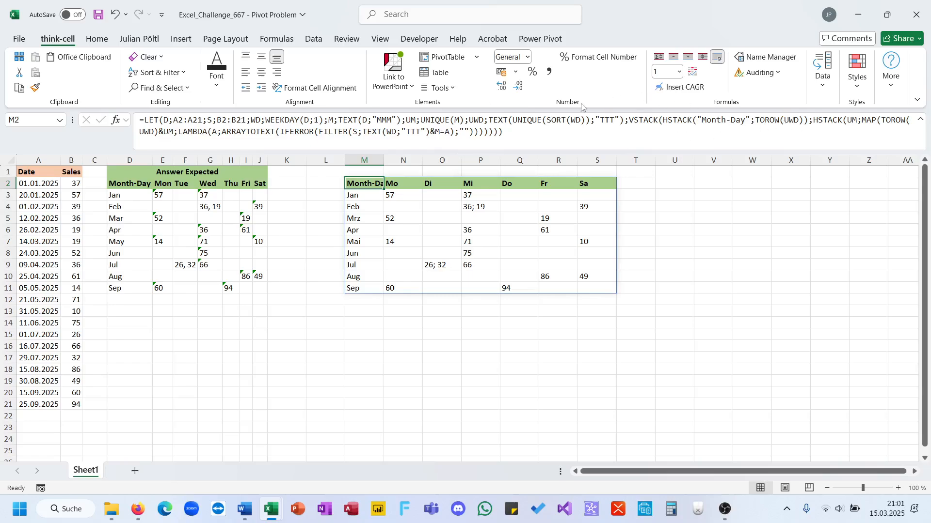
left_click(488, 120)
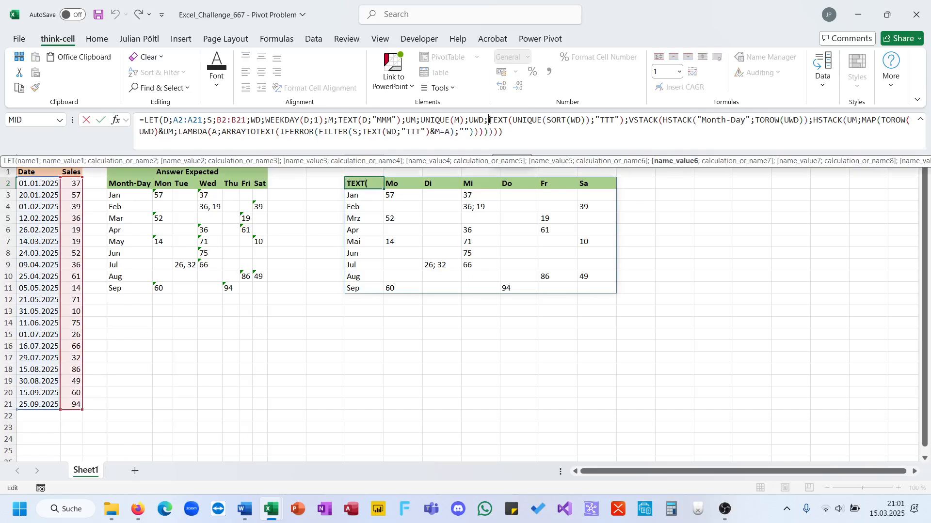
type("toer")
key("BackSpace")
key("BackSpace")
type("r")
key("Down")
key("Up")
key("Tab")
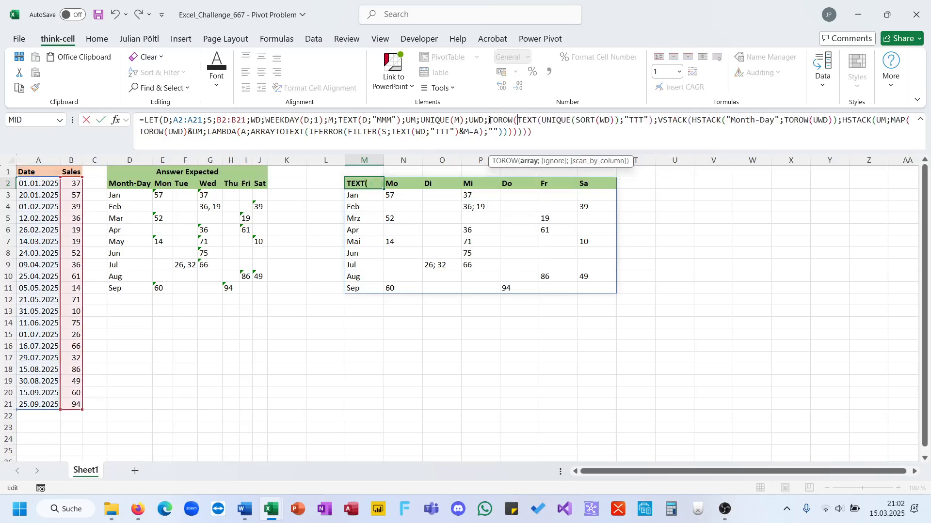
left_click(651, 120)
type(")")
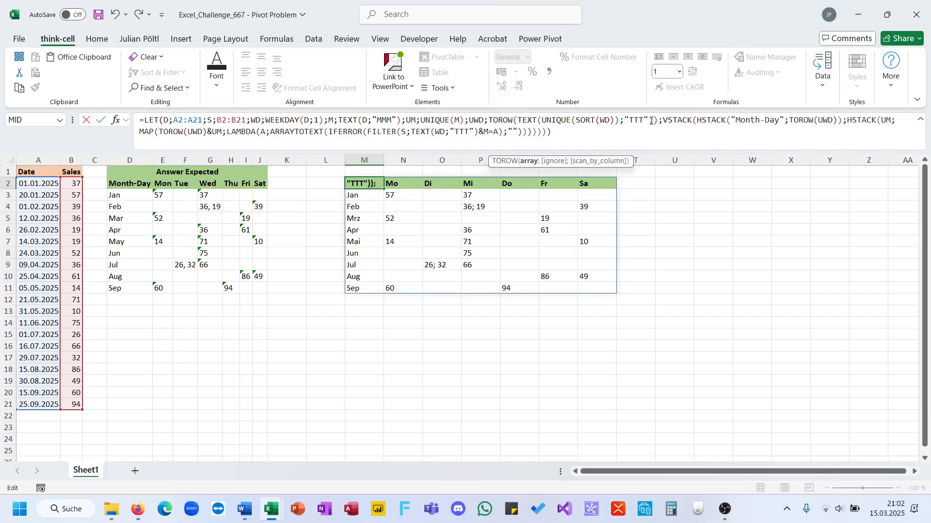
Step: Reduce TOROW(UWD) to UWD in both the header HSTACK and the MAP array, and enter the formula
left_click_drag(840, 119, 788, 120)
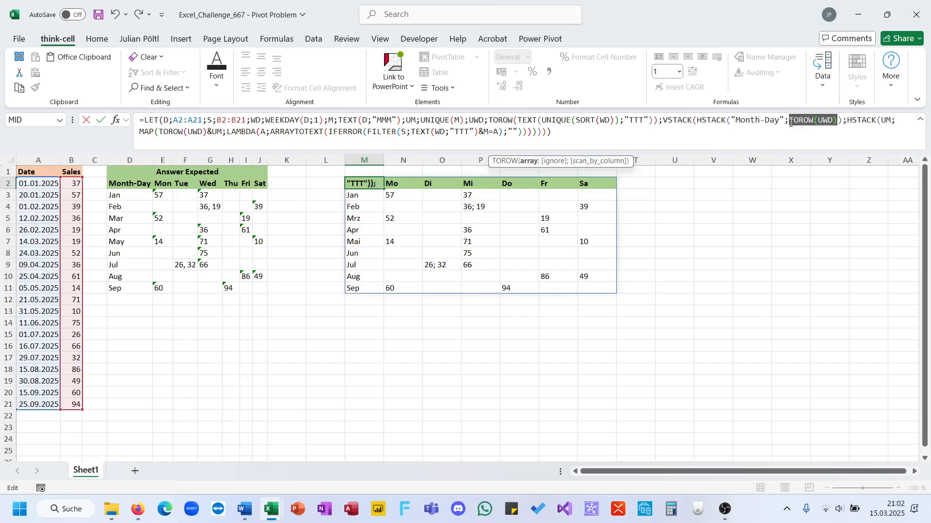
type("UWD")
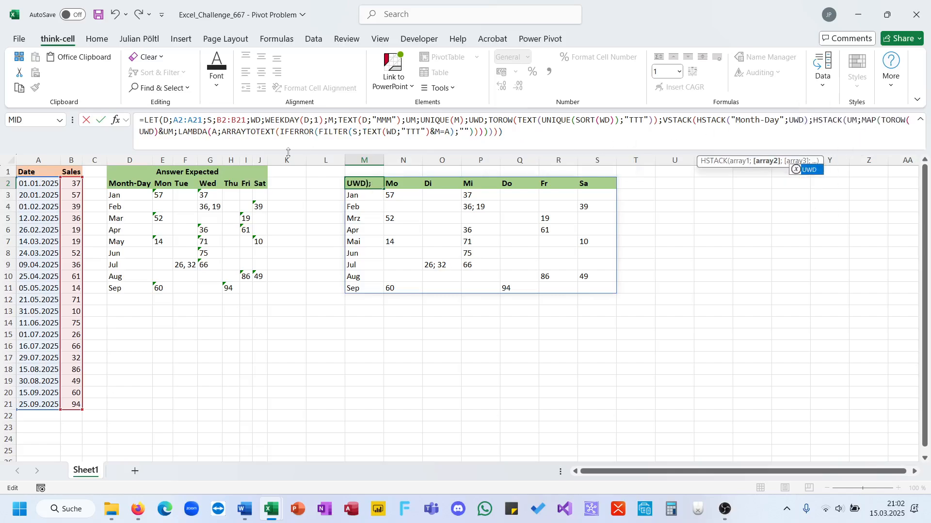
left_click_drag(153, 132, 730, 138)
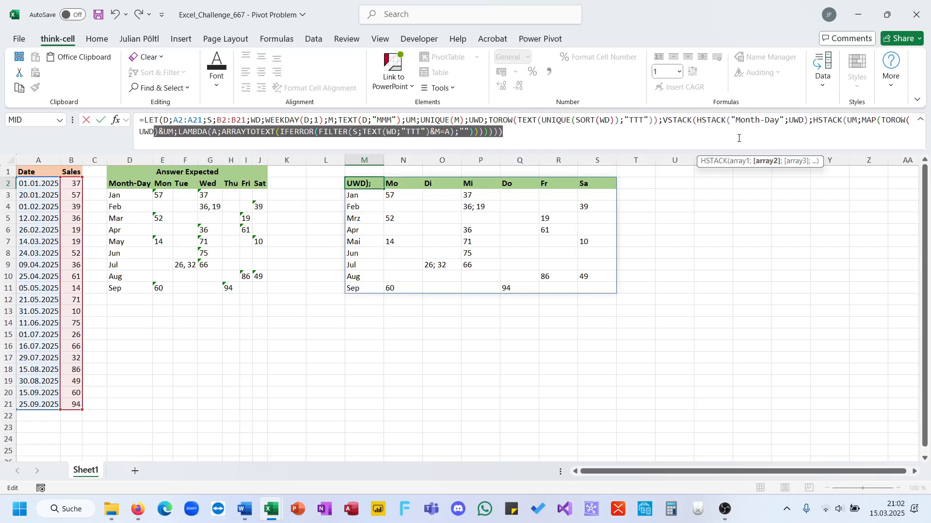
double_click(882, 124)
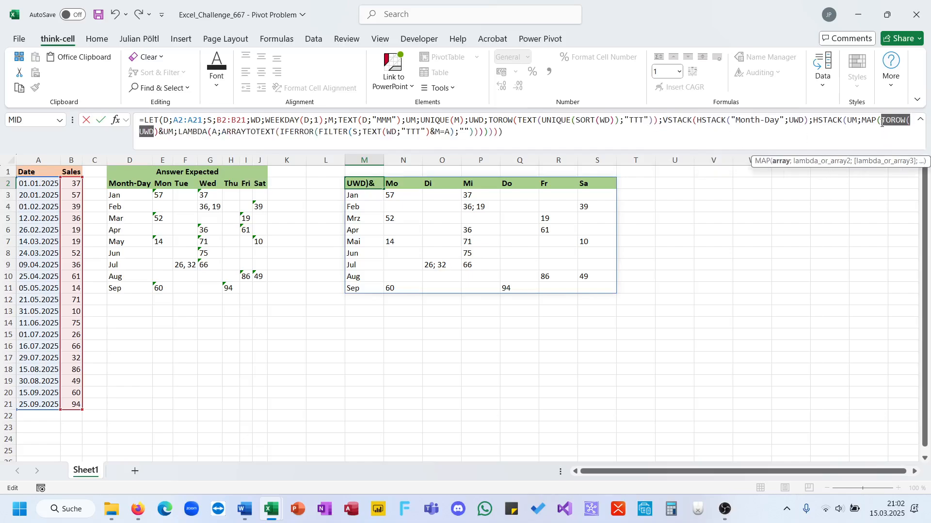
key("BackSpace")
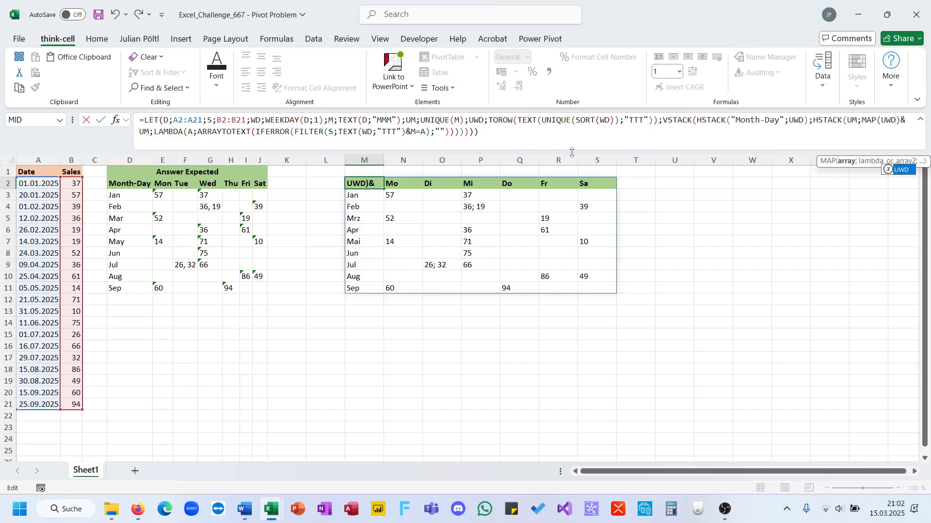
key("Delete")
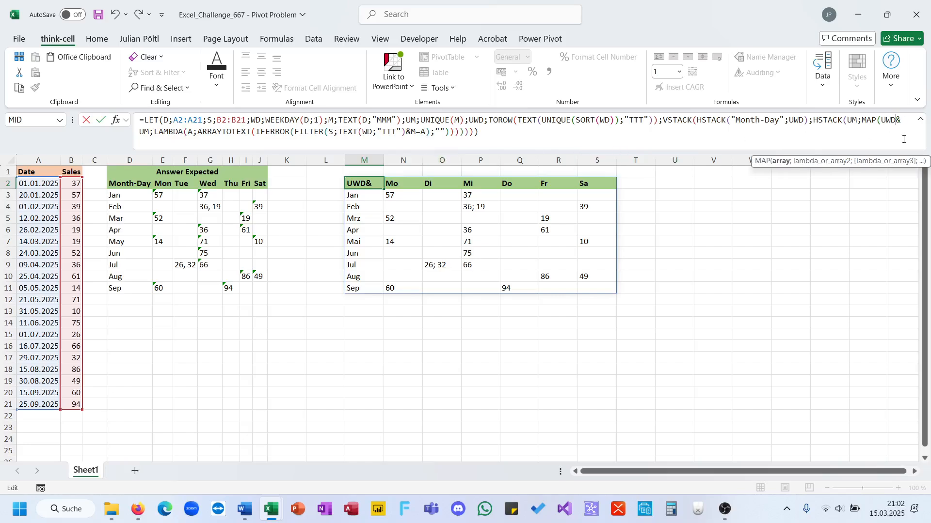
key("Return")
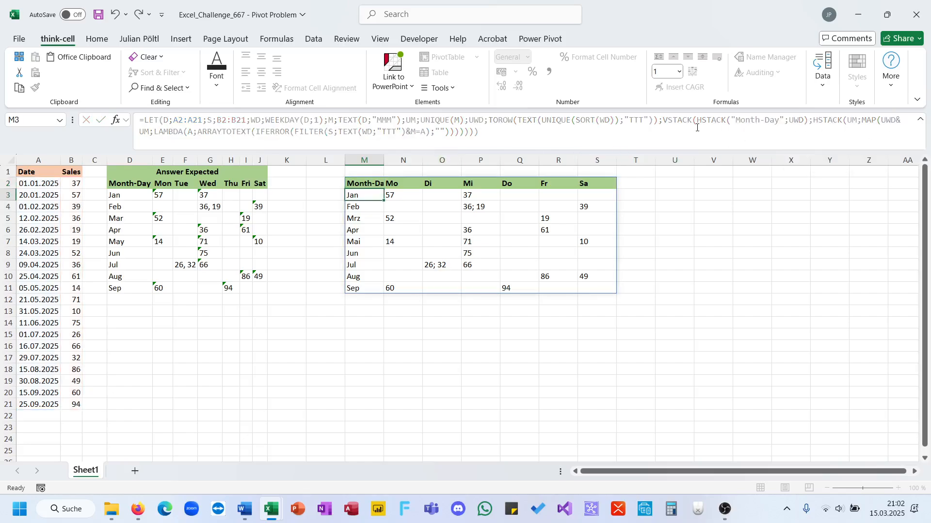
Step: Copy the complete formula from M2 and paste it over the old formula in the Word document
triple_click(325, 126)
key("ctrl+c")
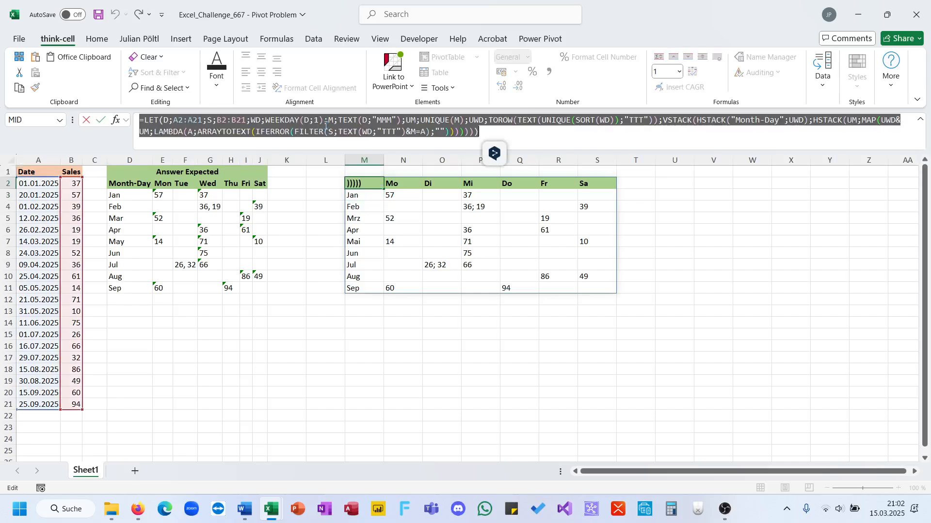
key("Escape")
left_click(245, 509)
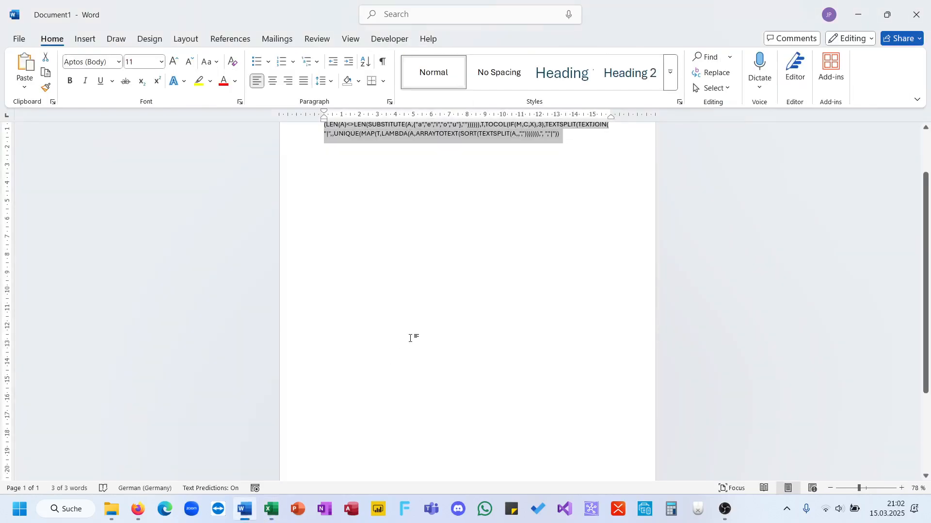
key("ctrl+v")
scroll(409, 338, "up", 2)
Step: Replace all semicolons in the pasted formula with commas
key("ctrl+h")
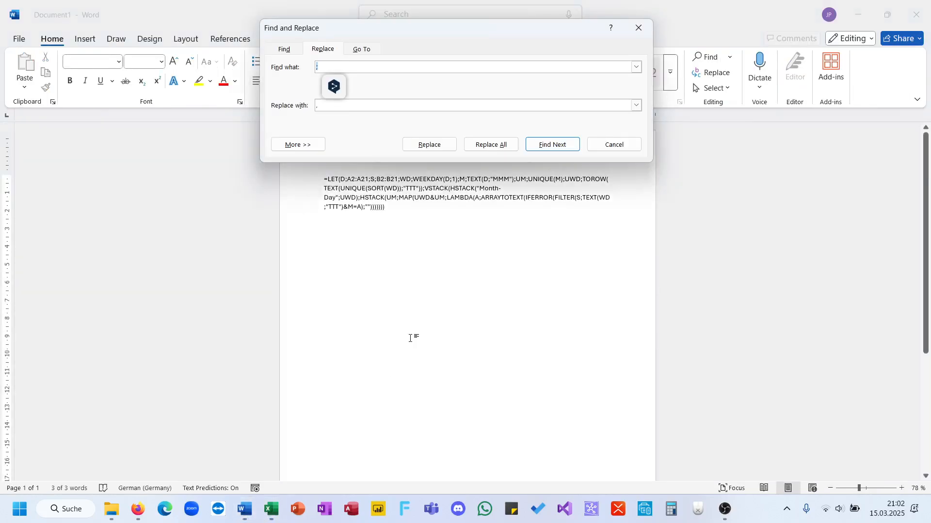
left_click(491, 144)
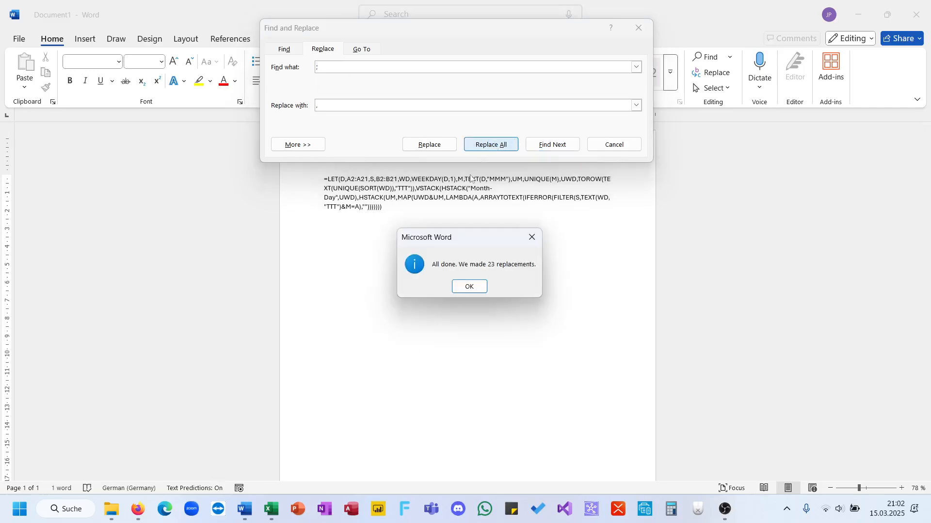
left_click(470, 286)
Step: Replace every TTT format code in the formula with DDD and close Find and Replace
left_click(392, 64)
key("BackSpace")
type("###")
key("BackSpace")
key("BackSpace")
key("BackSpace")
type("TTT")
left_click(491, 145)
left_click(477, 289)
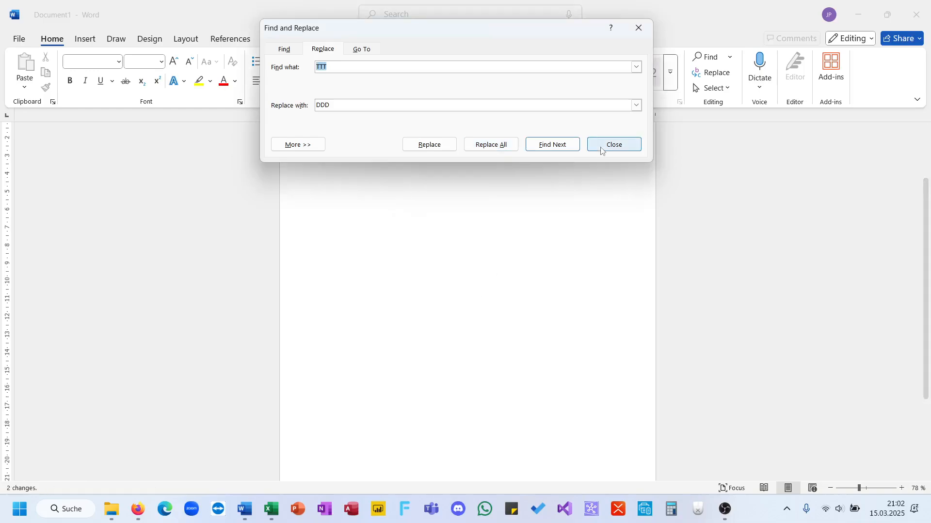
left_click(601, 146)
Step: Switch to the LinkedIn page in Firefox, open the comments of the Excel Challenge 667 post and paste the converted formula as a comment
left_click(139, 507)
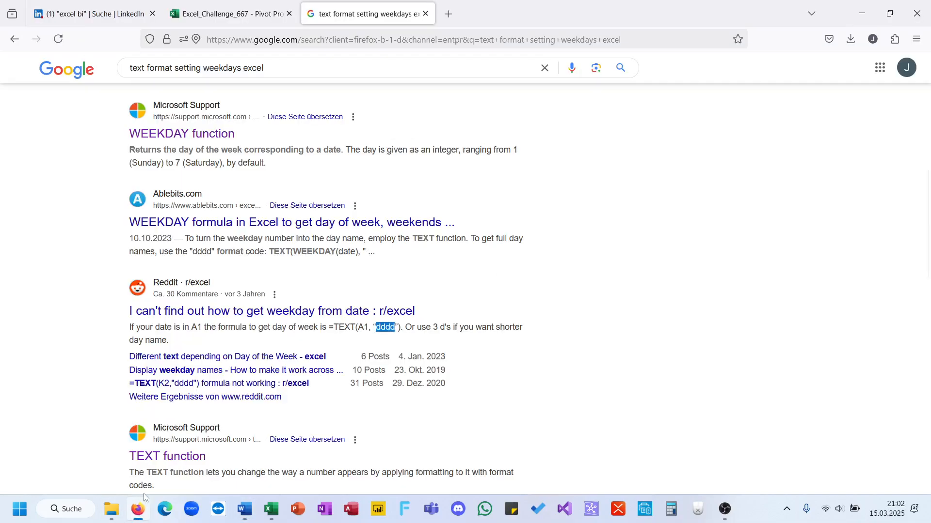
left_click(90, 13)
scroll(272, 272, "down", 5)
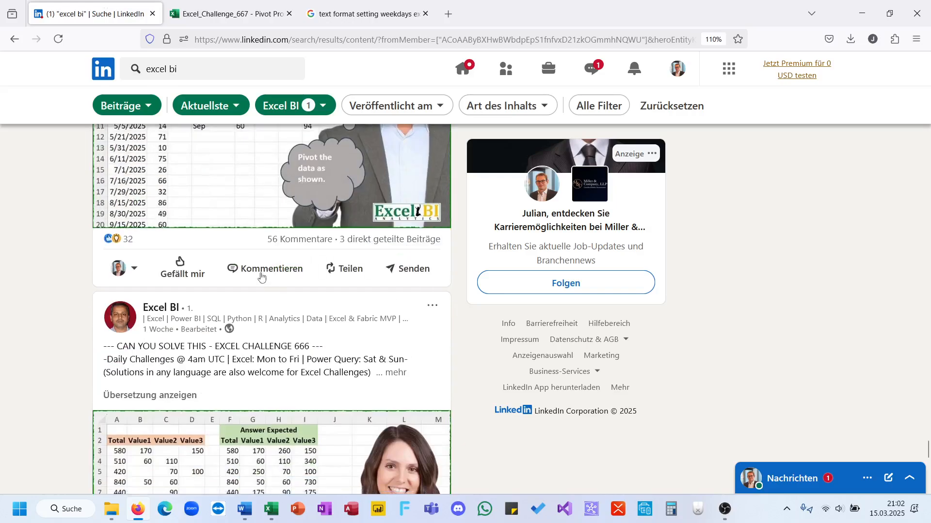
left_click(263, 271)
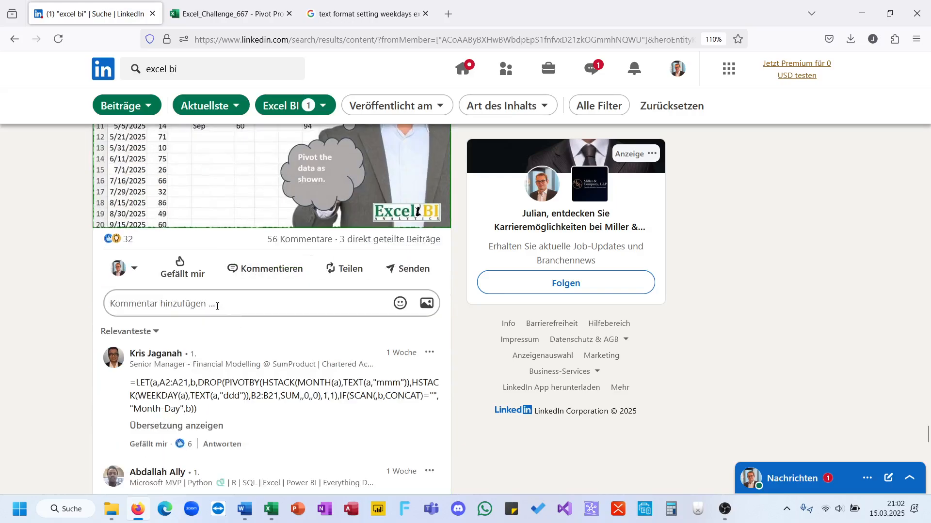
left_click(217, 307)
type("=LET(D,A2:A21,S,B2:B21,WD,WEEKDAY(D,1),M,TEXT(D,\"MMM\"),UM,UNIQUE(M),UWD,TOROW(TEXT(UNIQUE(SORT(WD)),\"DDD\")),VSTACK(HSTACK(\"Month-Day\",UWD),HSTACK(UM,MAP(UWD&UM,LAMBDA(A,ARRAYTOTEXT(IFERROR(FILTER(S,TEXT(WD,\"DDD\")&M=A),\"\")))))))")
scroll(272, 330, "down", 2)
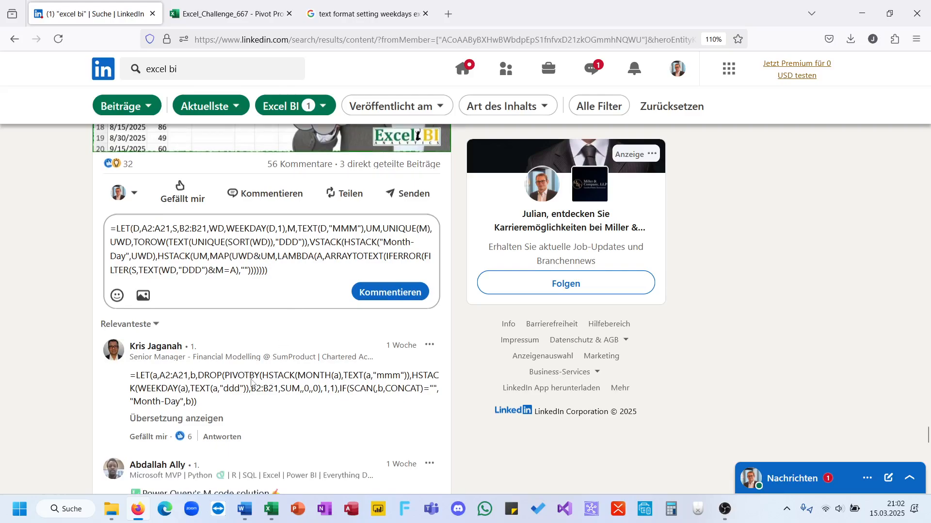
Step: Highlight PIVOTBY in the formula of the first existing comment
triple_click(252, 383)
left_click(251, 382)
double_click(251, 381)
triple_click(251, 381)
double_click(251, 381)
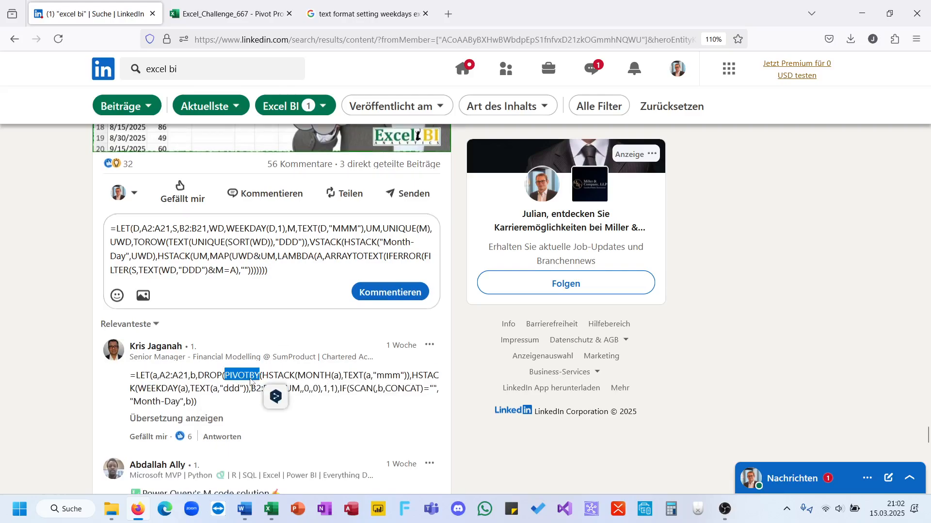
Step: Publish the drafted formula comment on the Challenge 667 post
left_click(386, 294)
scroll(261, 354, "down", 5)
scroll(260, 354, "up", 15)
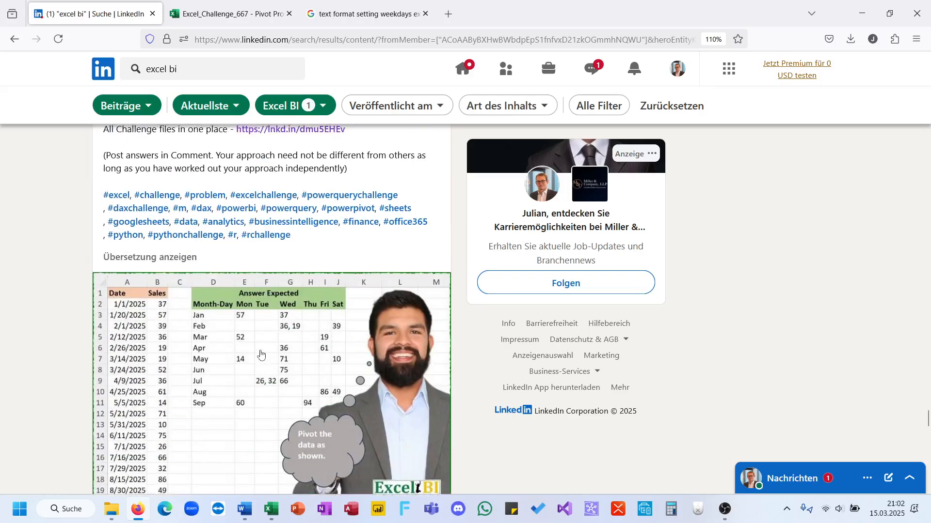
scroll(261, 354, "down", 2)
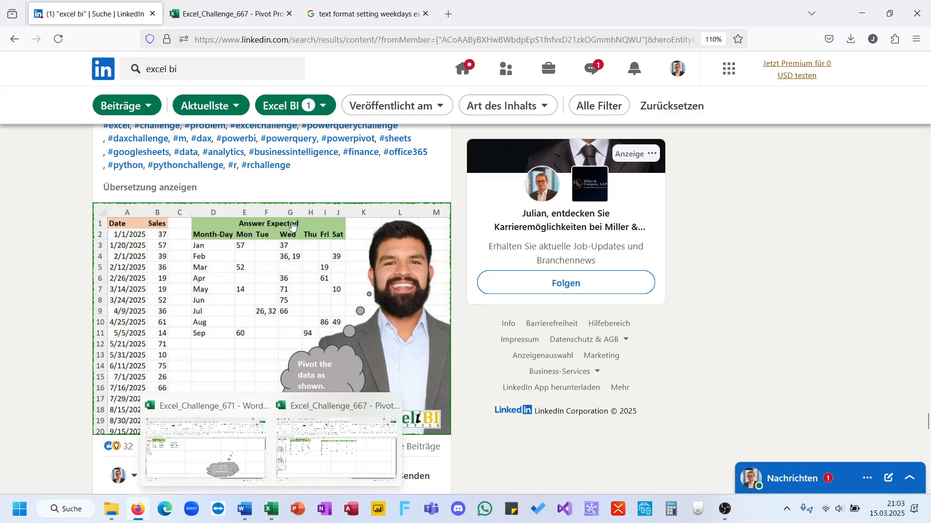
scroll(293, 226, "up", 2)
scroll(293, 226, "down", 2)
scroll(293, 226, "up", 4)
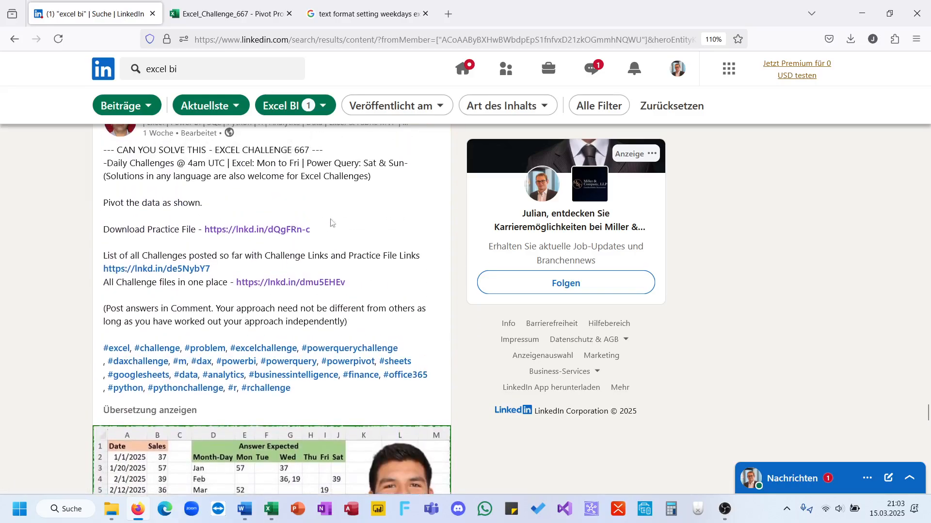
left_click(725, 509)
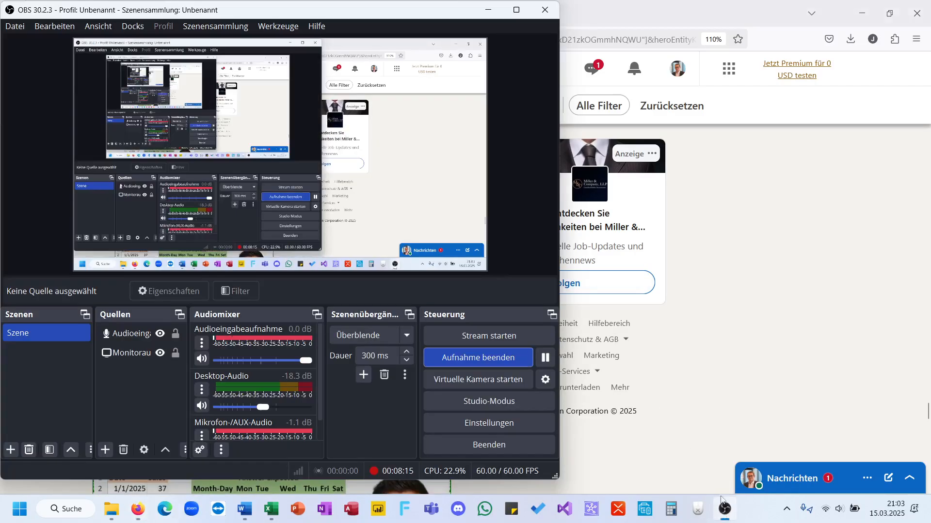